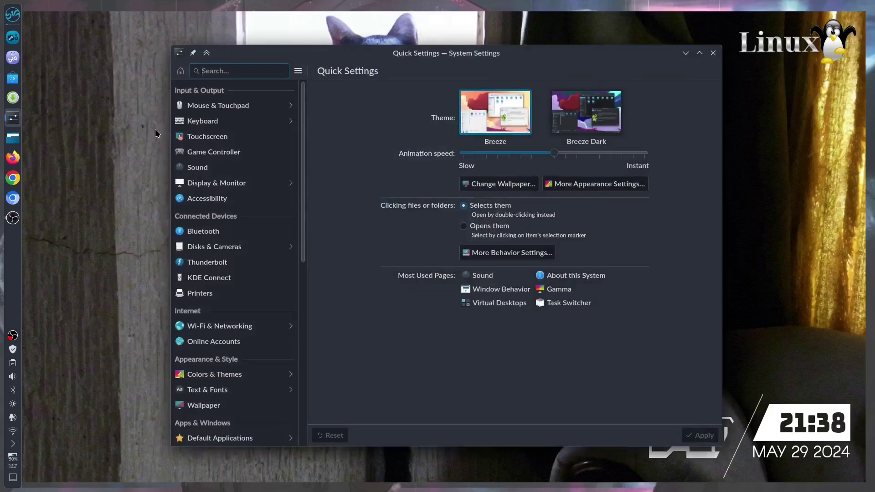
Open the About this System page to check the distribution, KDE Plasma version and hardware details
drag(298, 255, 302, 441)
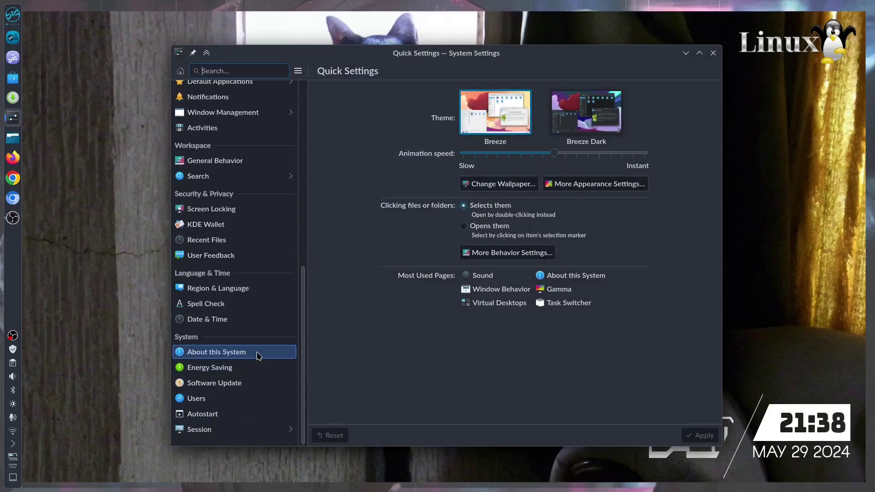
click(258, 355)
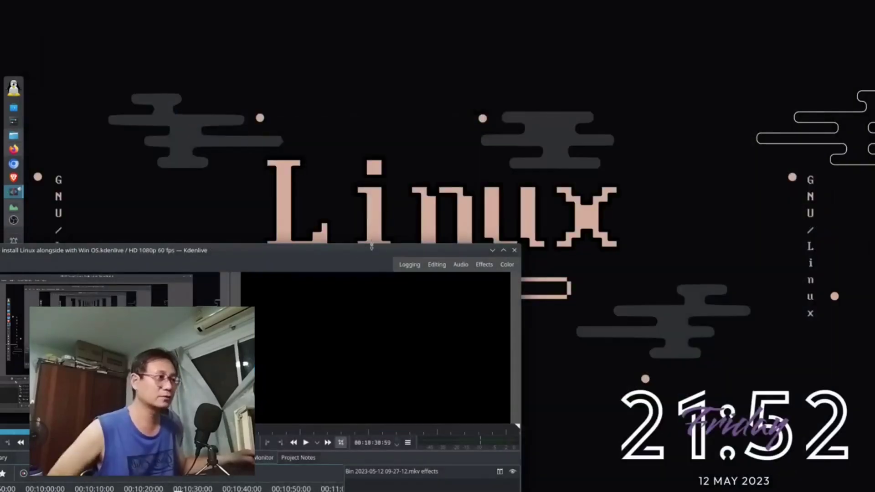
Maximize the Kdenlive project window and open the information about Kdenlive
double_click(349, 253)
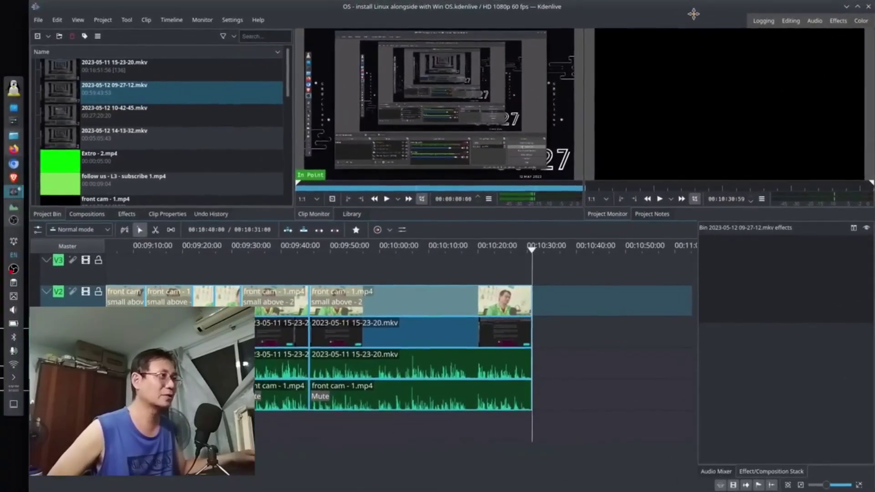
click(259, 20)
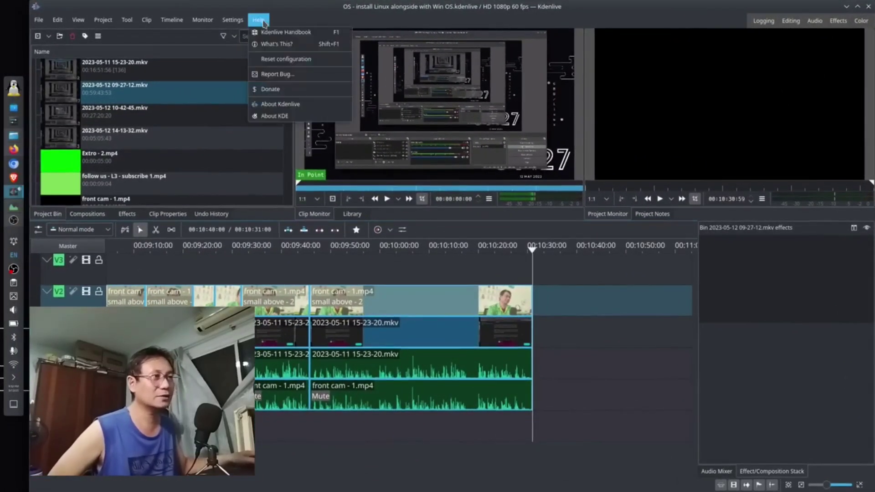
click(287, 105)
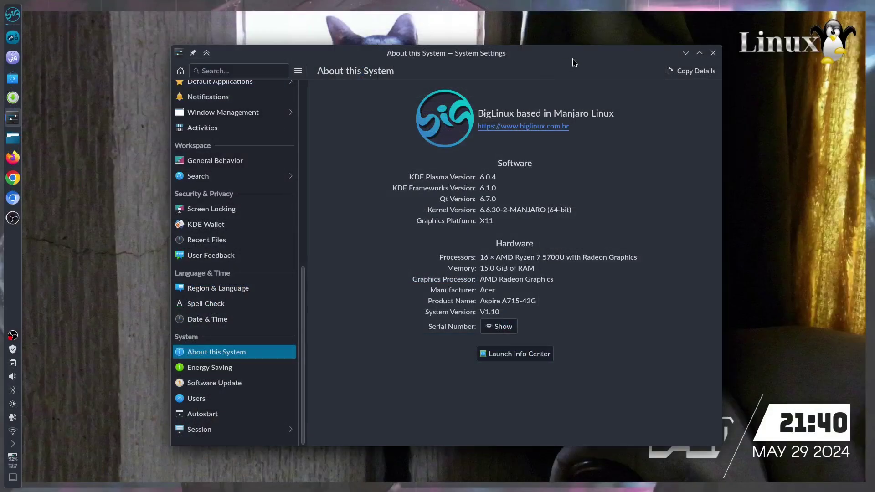
Shift the System Settings window aside, launch the system updater and authenticate with the account password
mouse_move(574, 62)
mouse_down()
mouse_move(552, 41)
mouse_move(560, 56)
mouse_up()
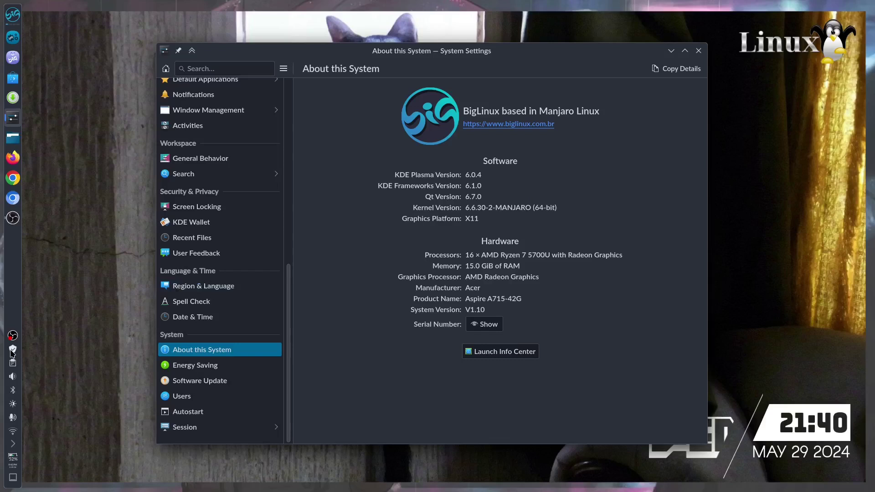
mouse_move(11, 352)
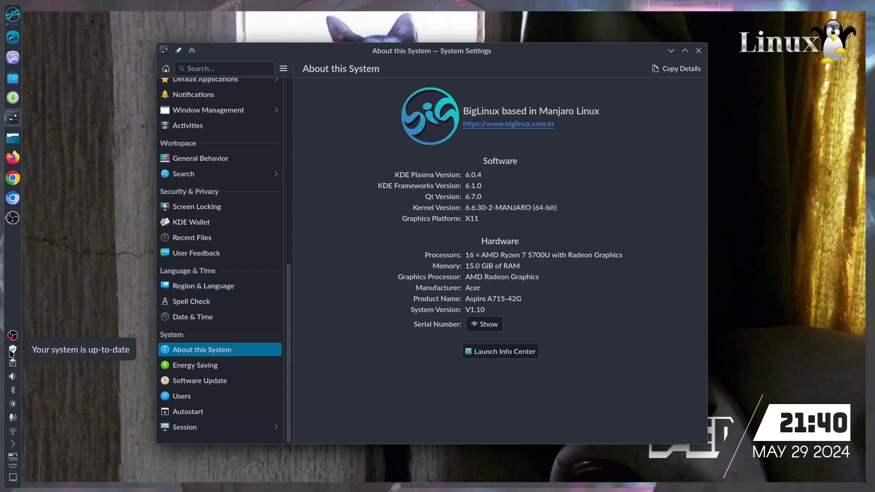
click(11, 350)
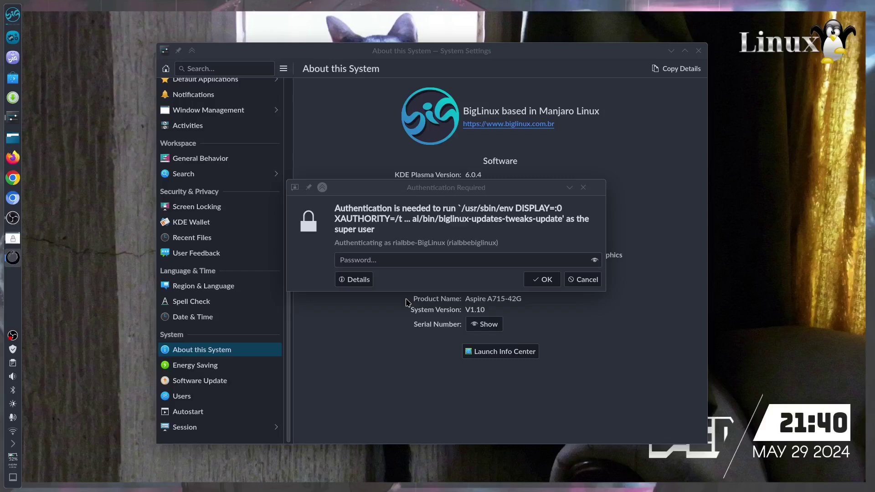
click(430, 262)
text(••••)
key(Return)
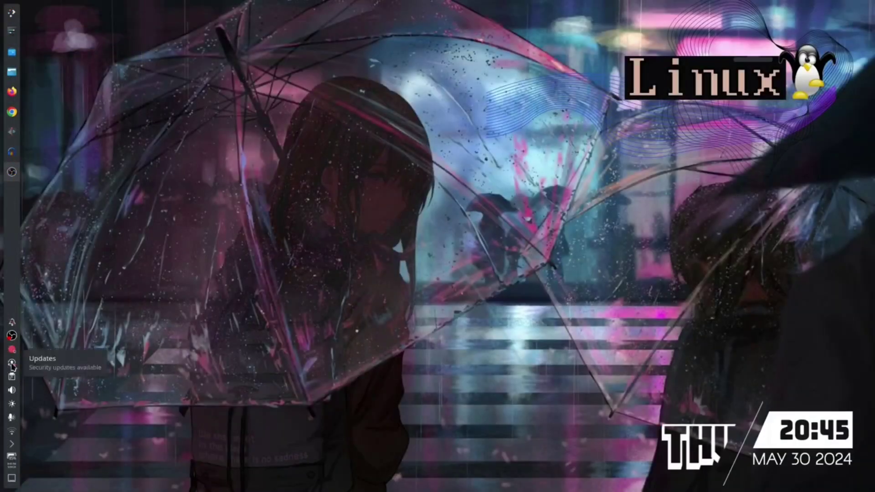
Show the list of available updates and start installing them
right_click(12, 363)
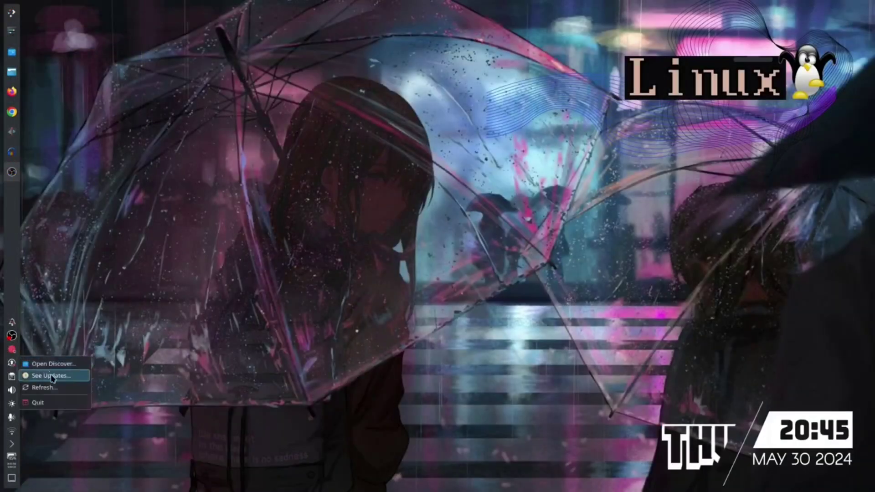
click(81, 376)
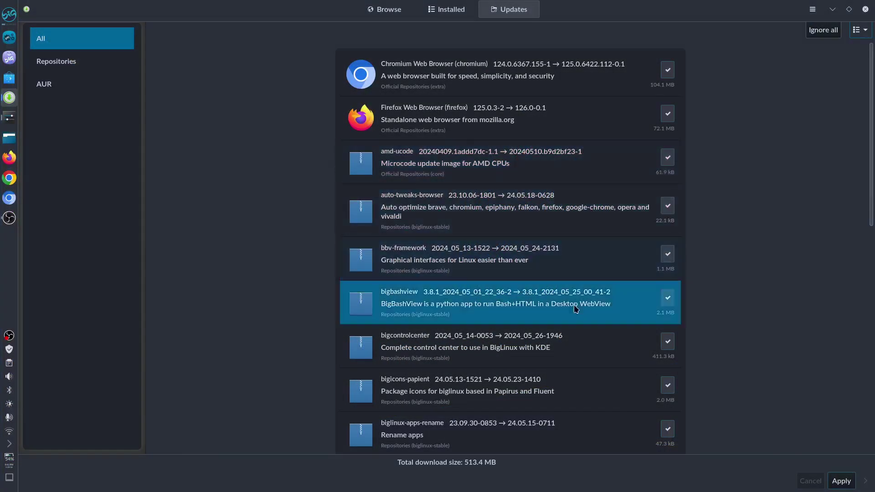
key(Return)
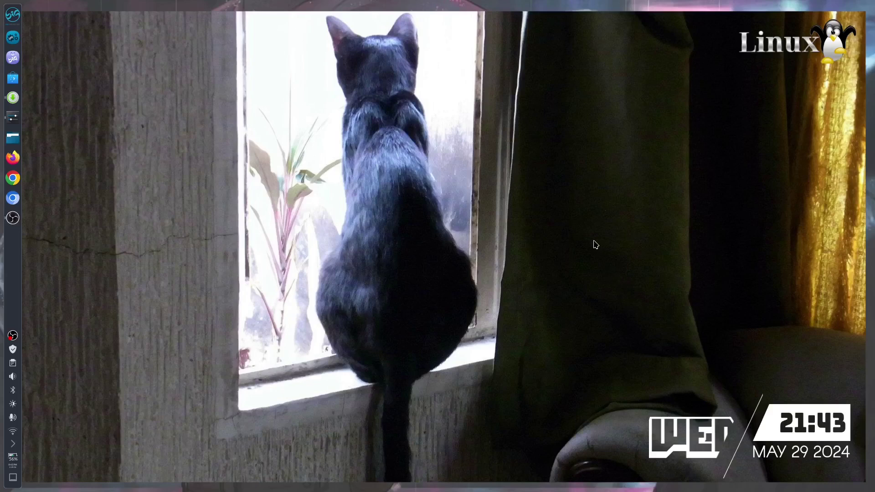
Enter desktop edit mode and open the online catalogue for downloading new Plasma widgets
right_click(565, 206)
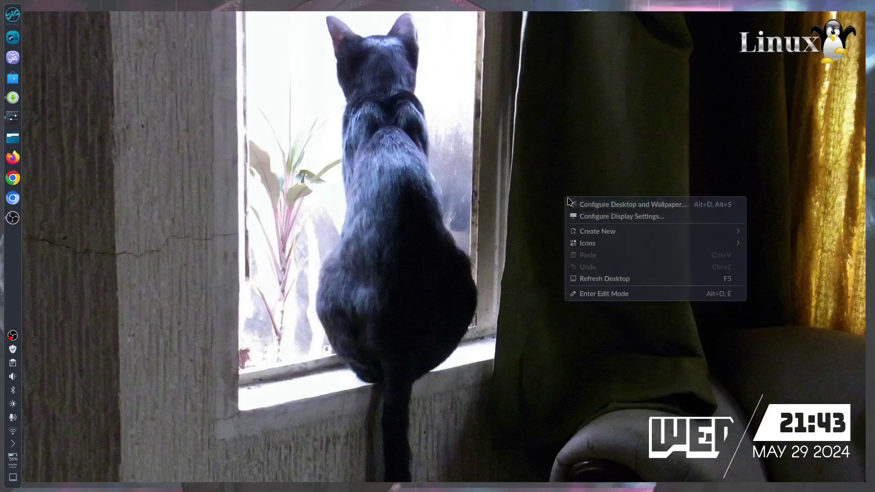
click(639, 294)
click(181, 13)
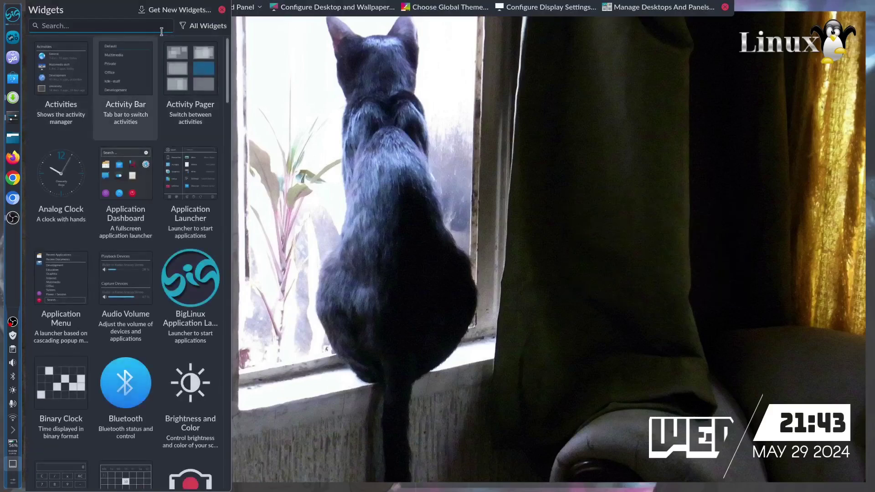
click(174, 12)
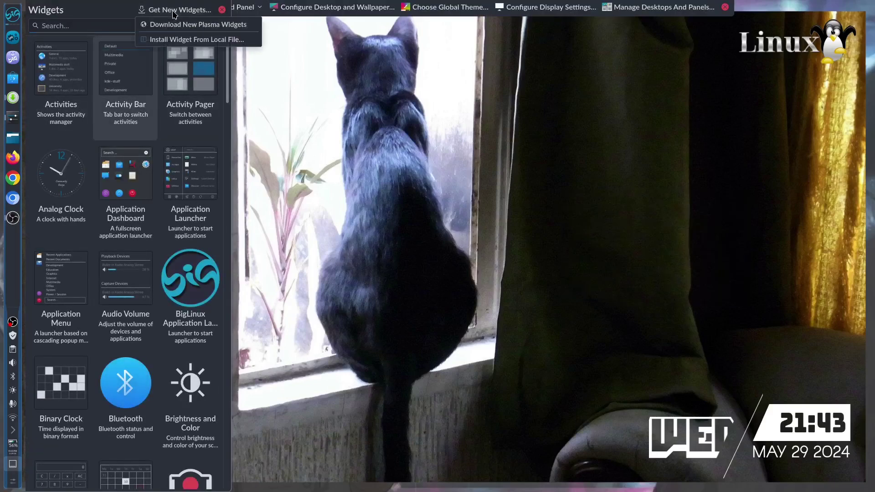
click(206, 25)
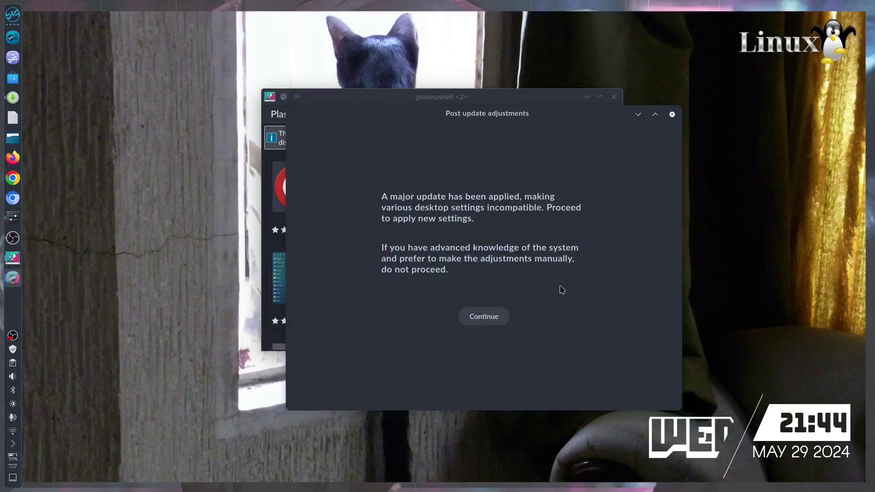
Proceed with the post-update adjustments using the Breeze Dark theme configuration and minimize the window without rebooting
click(488, 321)
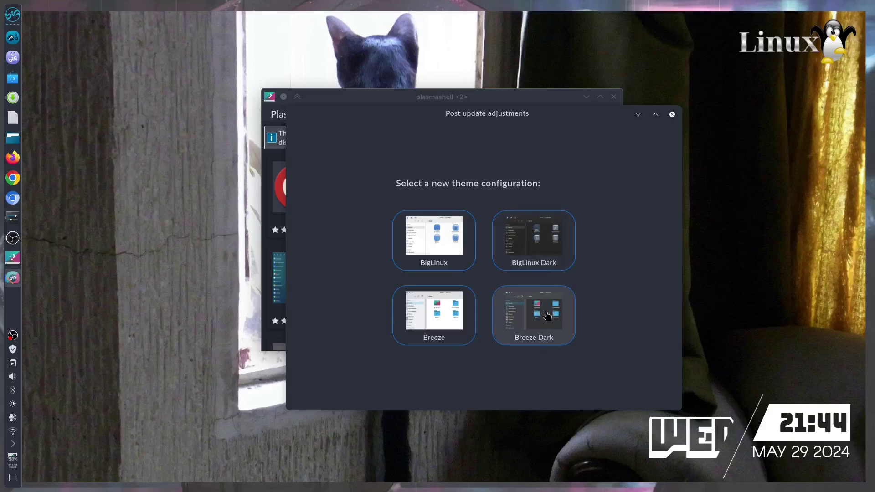
click(544, 315)
click(377, 261)
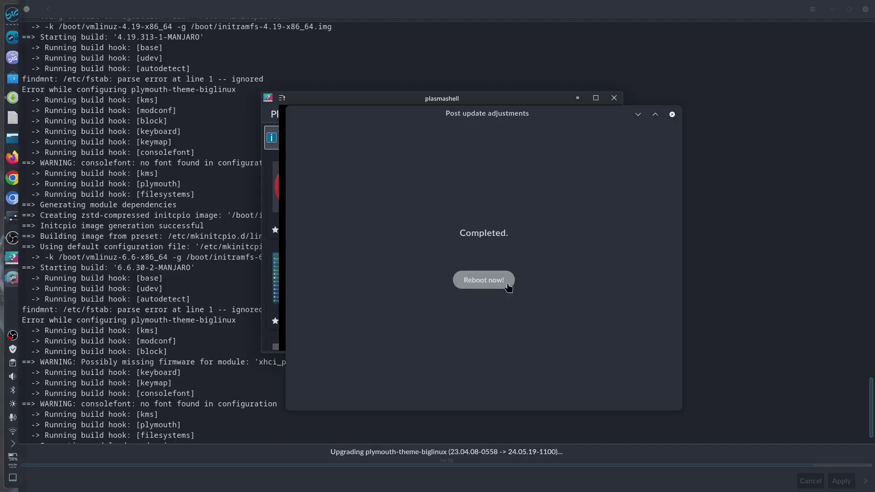
click(638, 116)
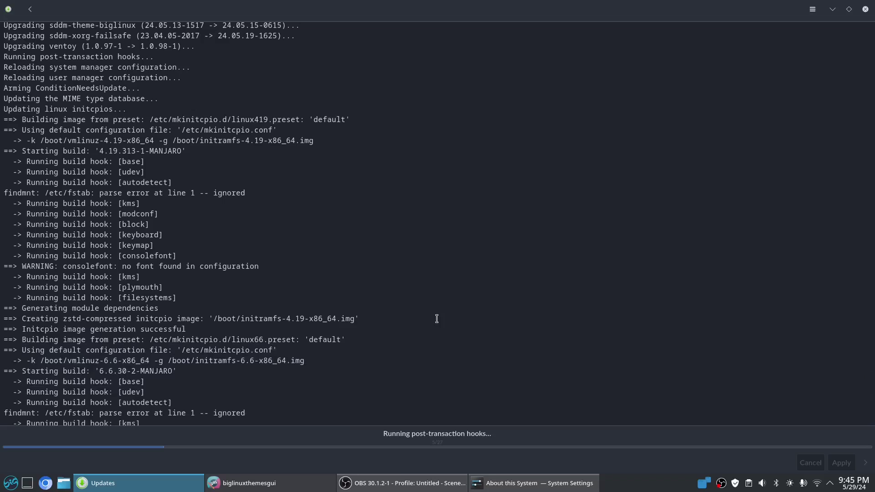
Move the desktop panel to the left edge of the screen and leave edit mode
right_click(640, 486)
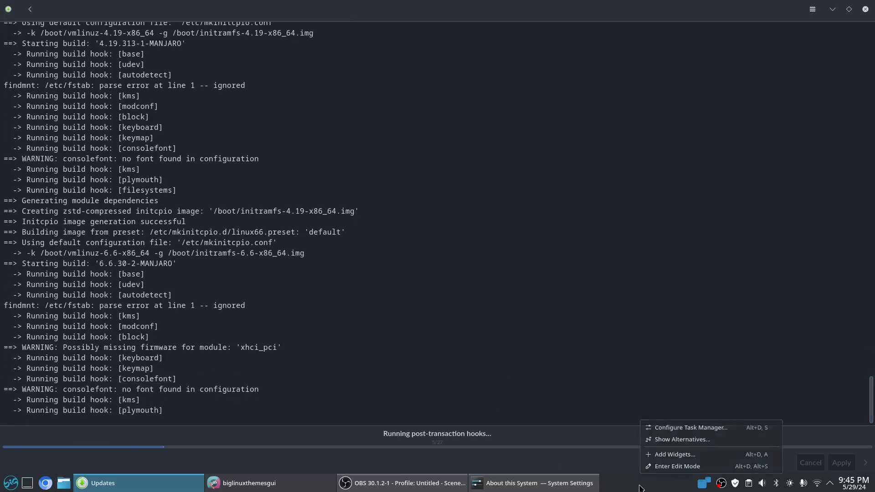
click(659, 466)
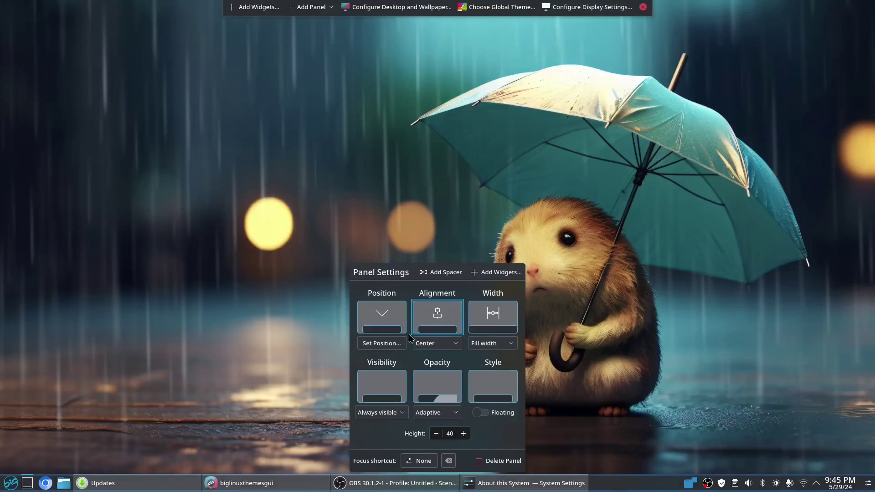
click(35, 246)
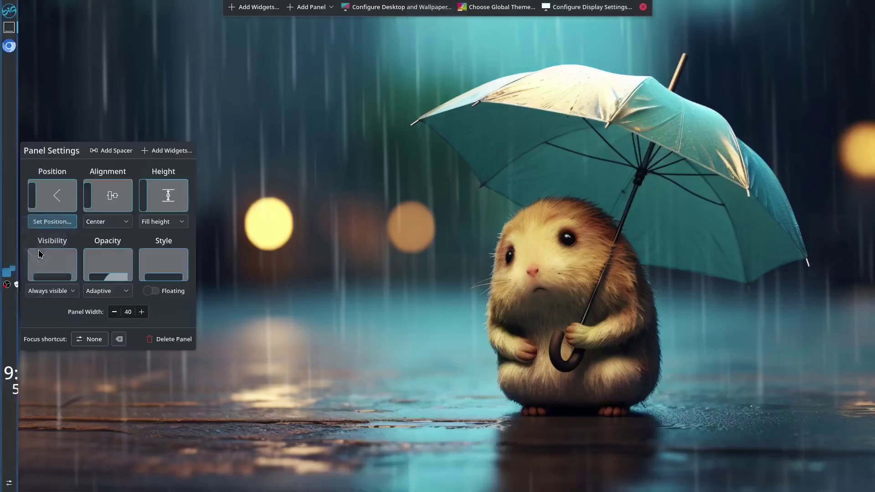
click(368, 285)
key(Escape)
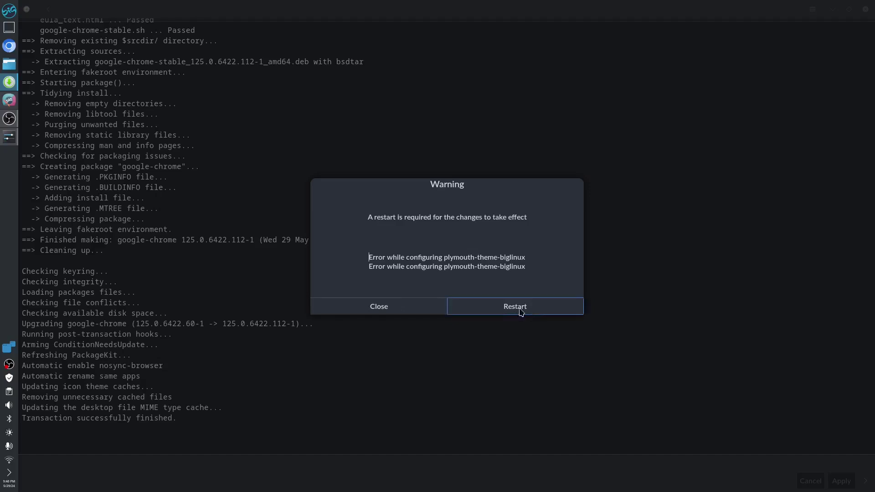
Dismiss the restart warning without restarting, return to the update status page and close the package manager
click(382, 310)
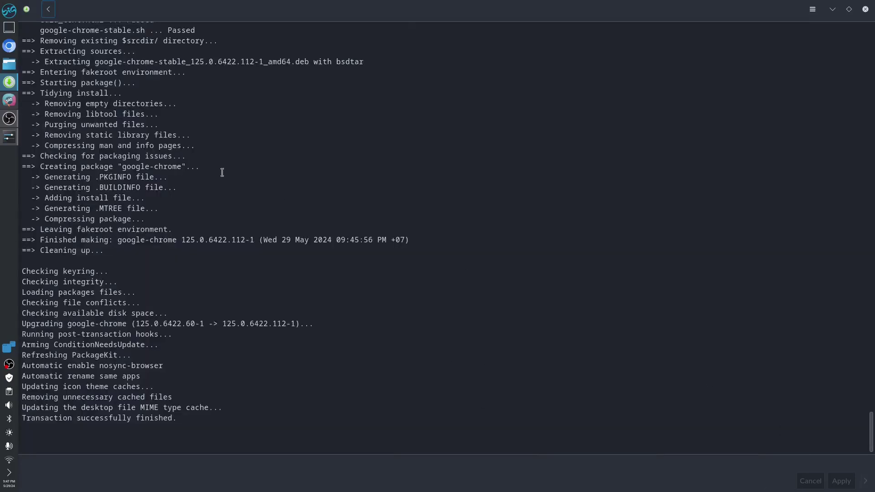
click(50, 10)
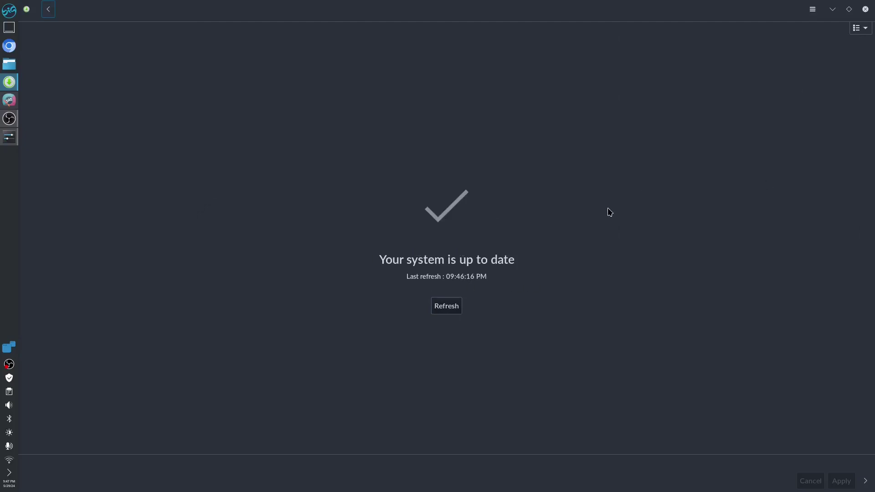
click(865, 10)
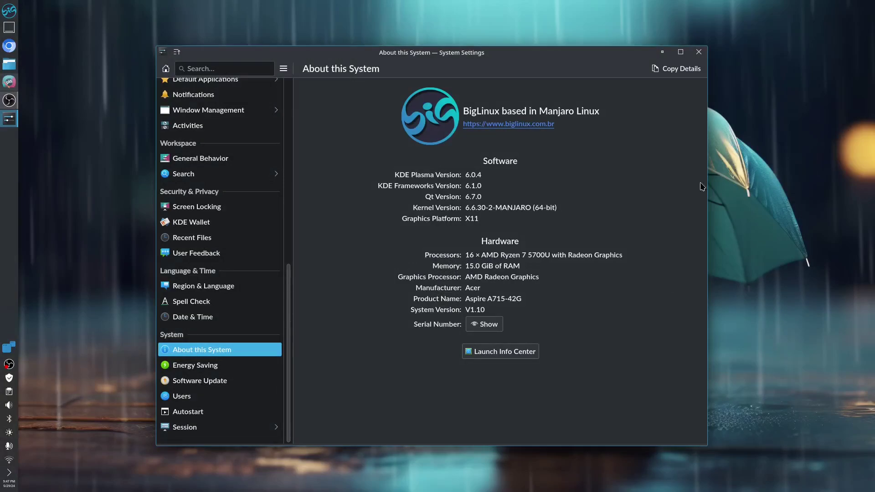
Clear the desktop by closing System Settings, minimizing OBS and closing the Post update adjustments window
click(699, 53)
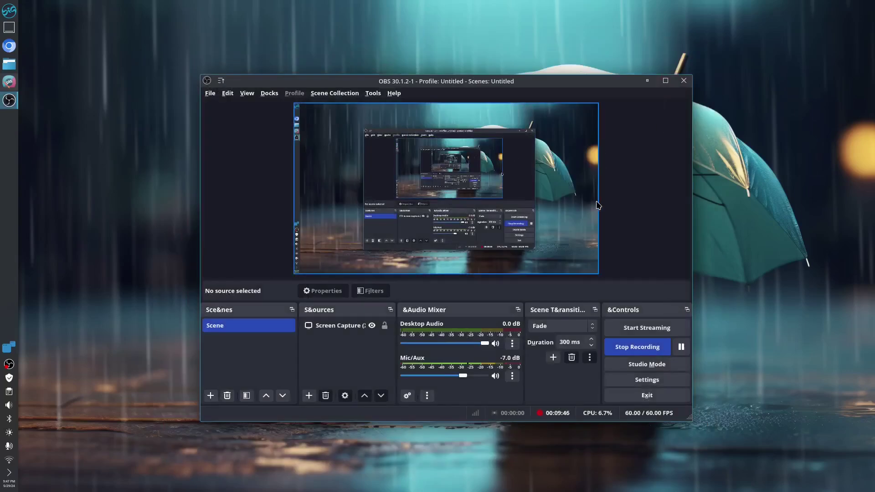
click(647, 82)
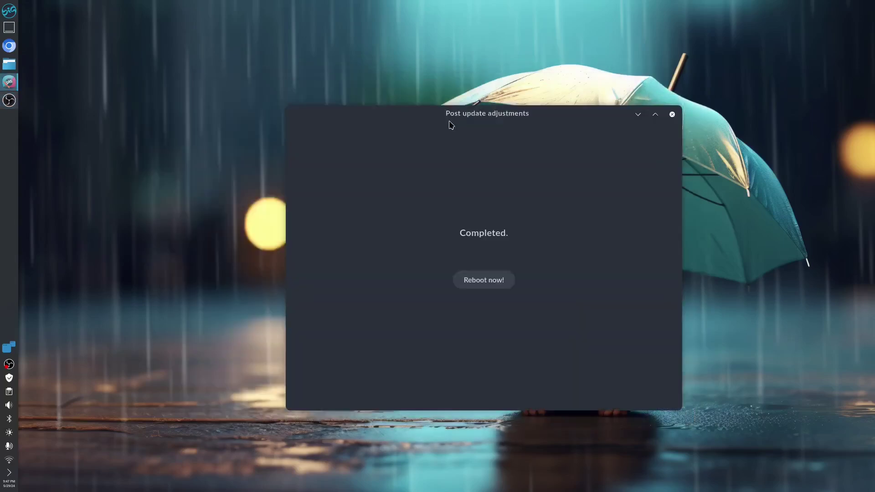
click(672, 114)
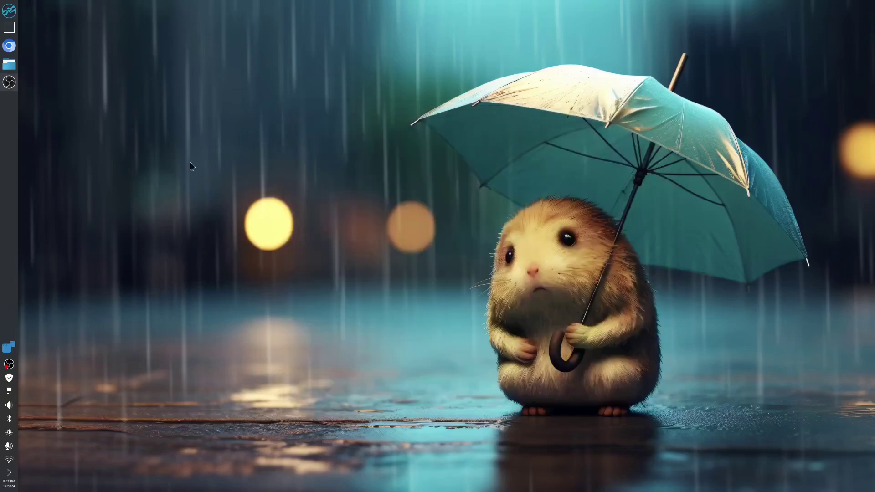
Open the desktop wallpaper settings, shift the dialog aside and select the animal dark14 image
right_click(268, 108)
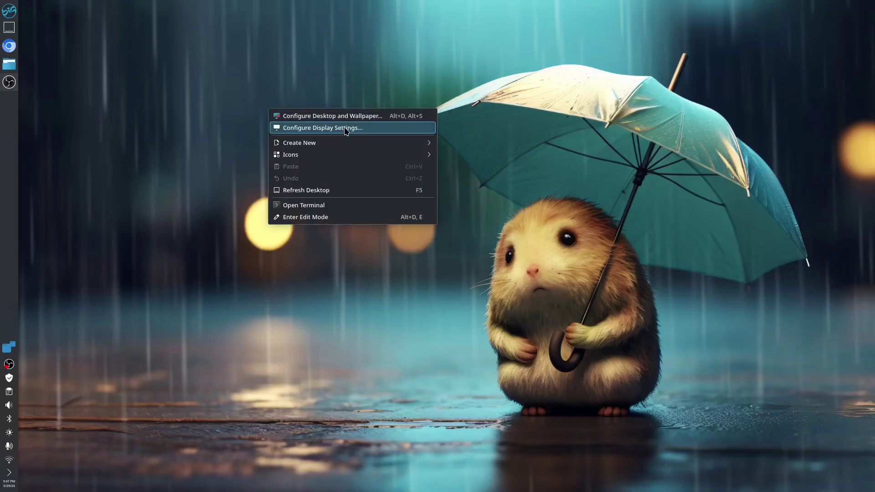
click(402, 96)
scroll(467, 296, up, 5)
scroll(473, 296, up, 5)
scroll(463, 292, down, 3)
scroll(463, 293, up, 3)
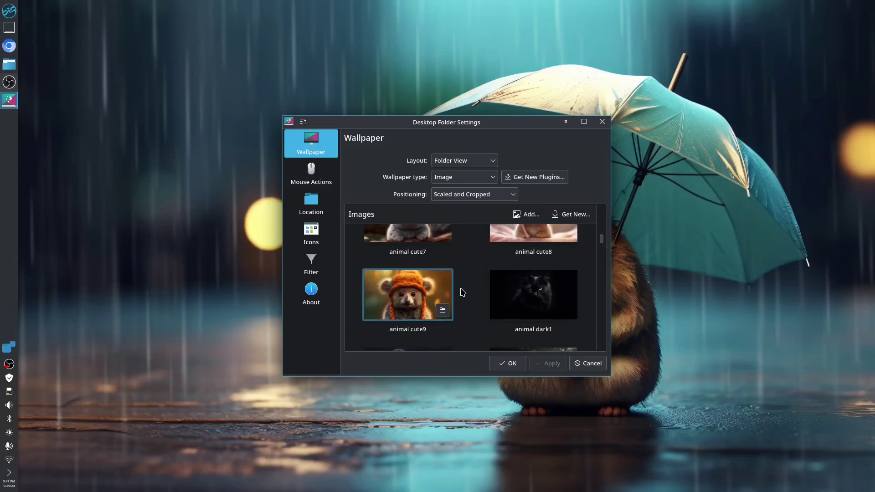
scroll(463, 292, down, 2)
drag(462, 292, 262, 370)
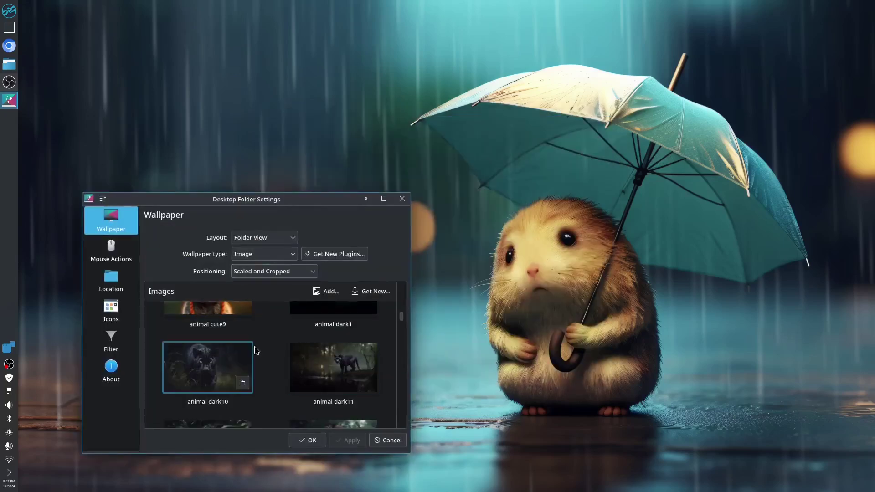
scroll(264, 371, down, 3)
click(213, 371)
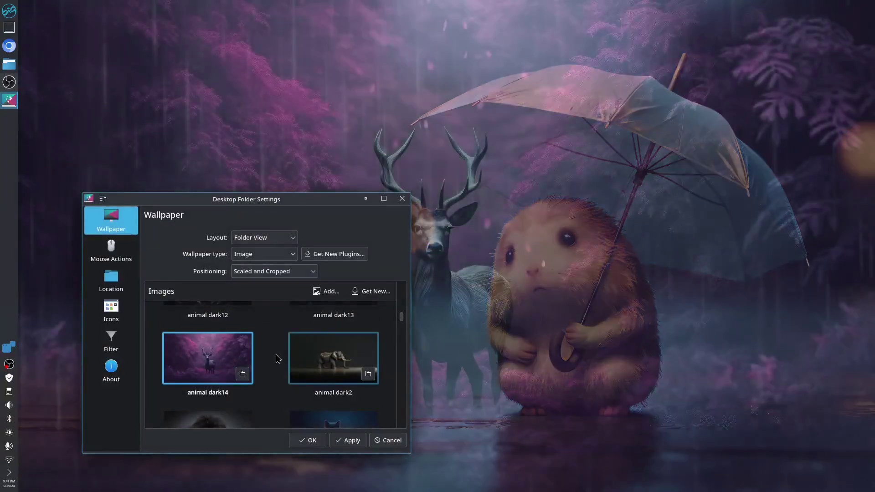
Move the settings dialog further aside and browse the available wallpaper images down to the end of the collection and back up
drag(277, 359, 237, 383)
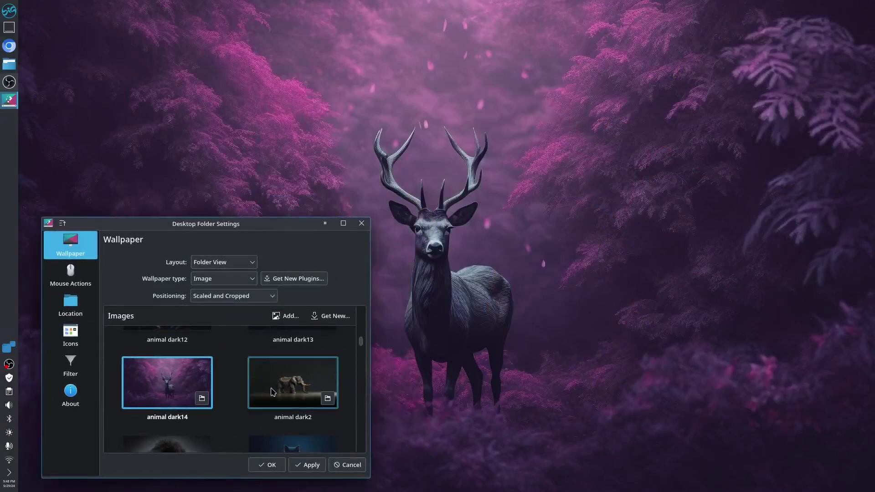
scroll(268, 388, down, 6)
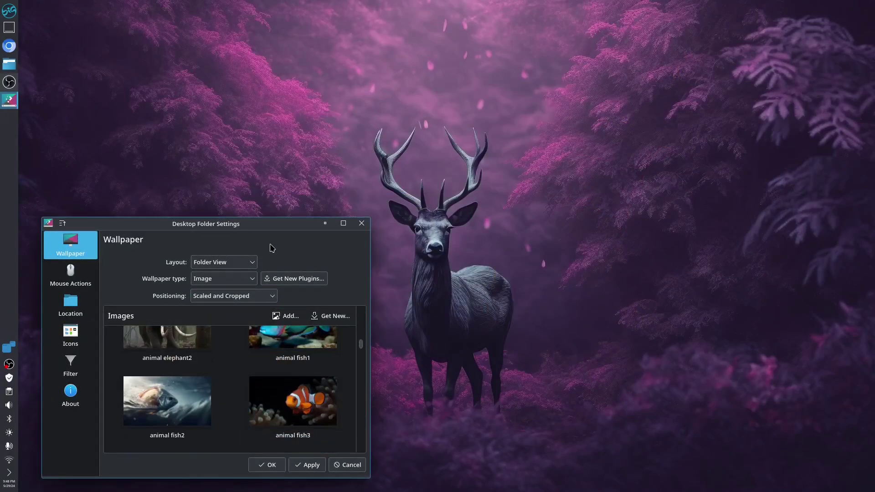
drag(361, 345, 353, 455)
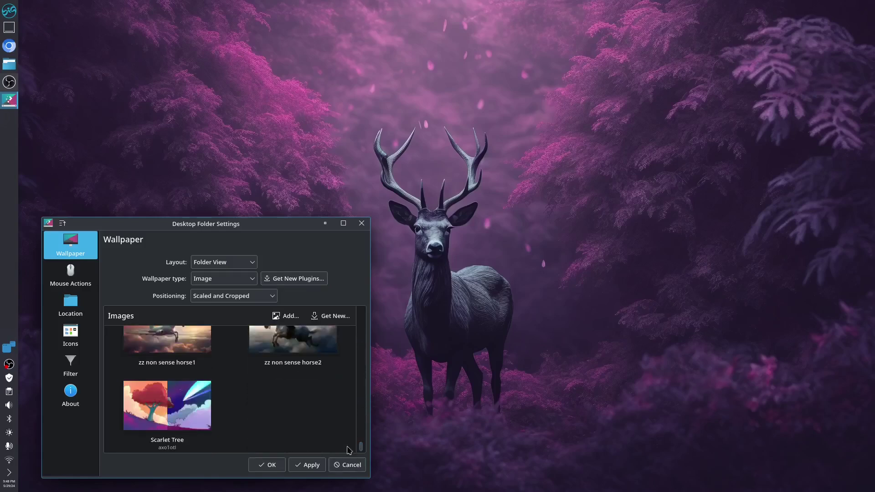
scroll(338, 419, up, 6)
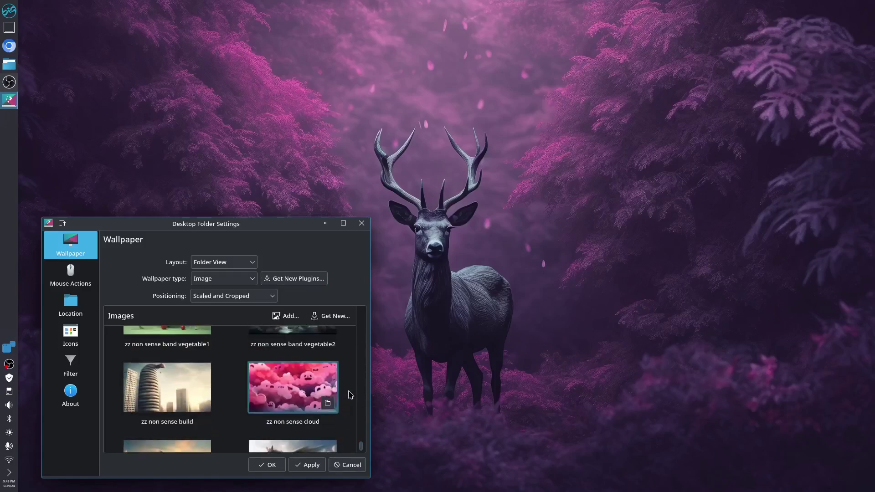
scroll(349, 392, up, 8)
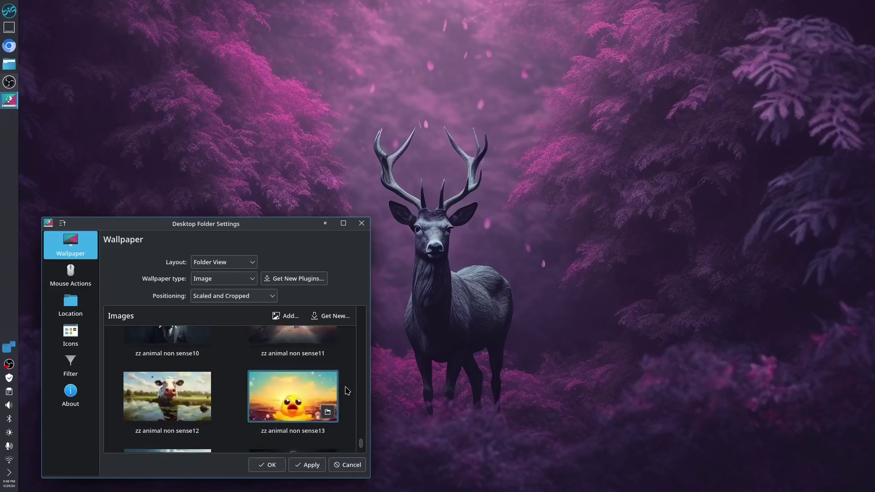
scroll(348, 391, up, 1)
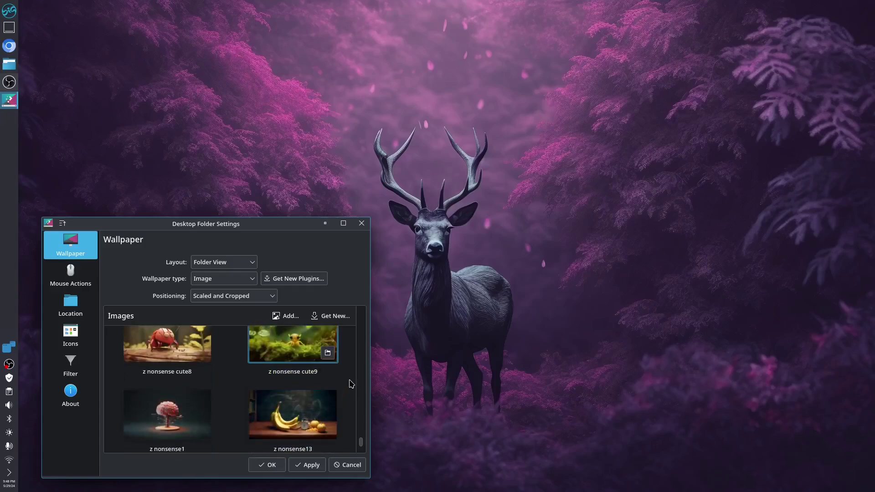
scroll(350, 380, up, 10)
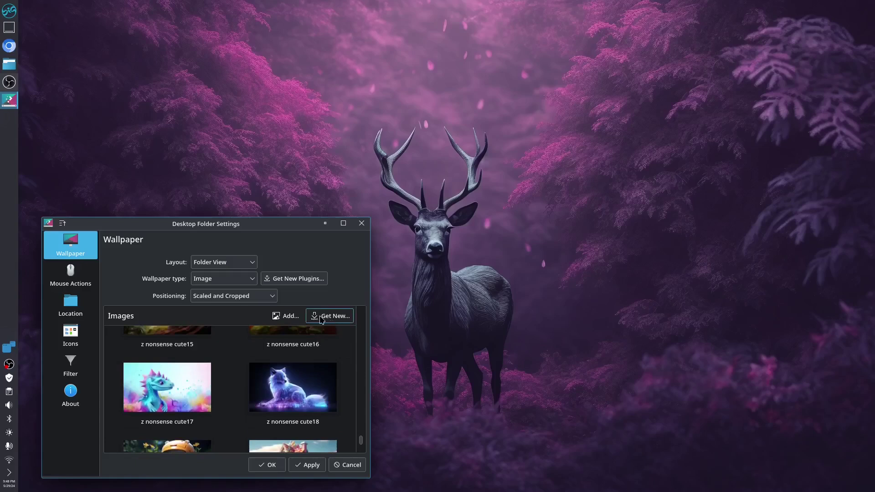
Enlarge the wallpaper settings window to fill the screen and select the fluffy aliens image
drag(372, 321, 624, 321)
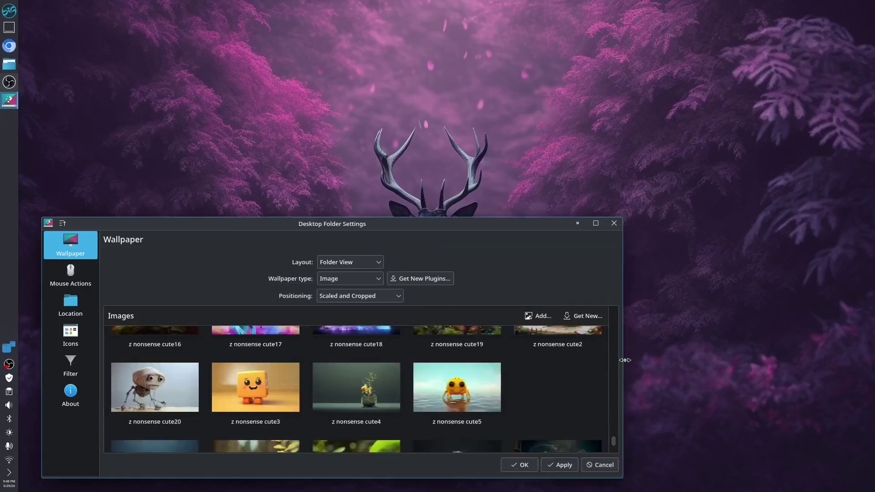
key(super+Page_Up)
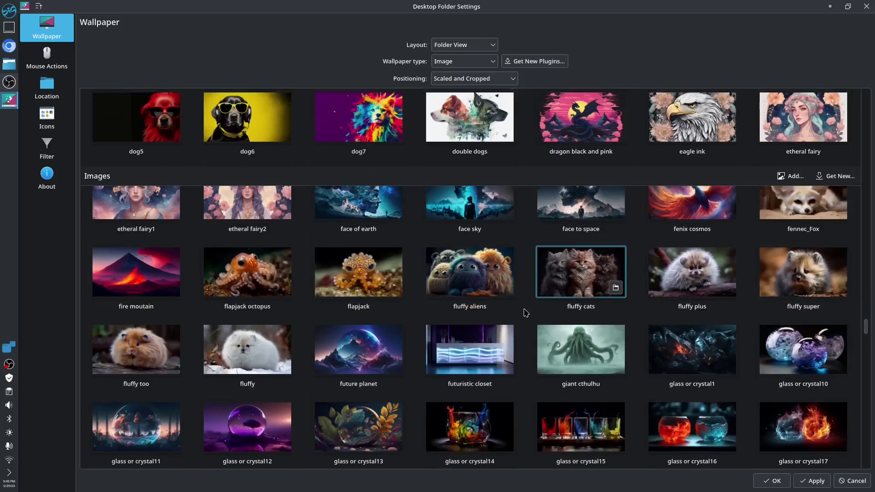
click(469, 273)
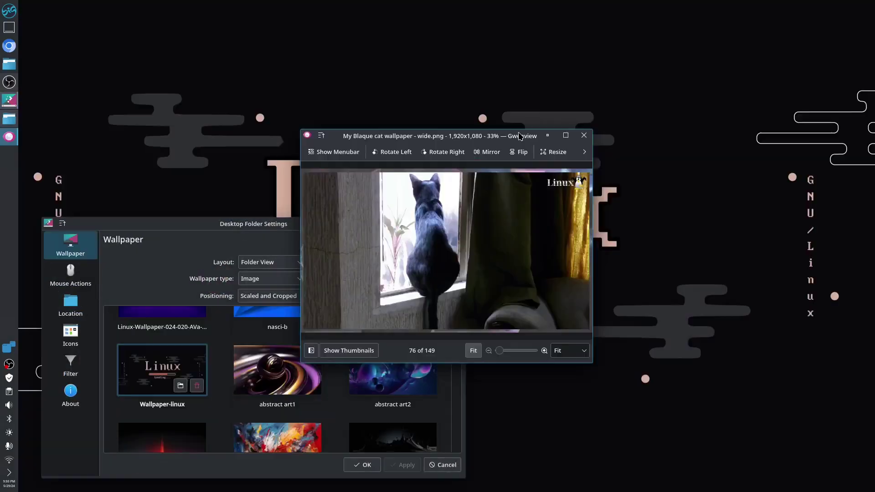
Set My Blaque cat wallpaper - wide.png from the Pictures folder as the desktop wallpaper and close the file manager
drag(505, 133, 305, 92)
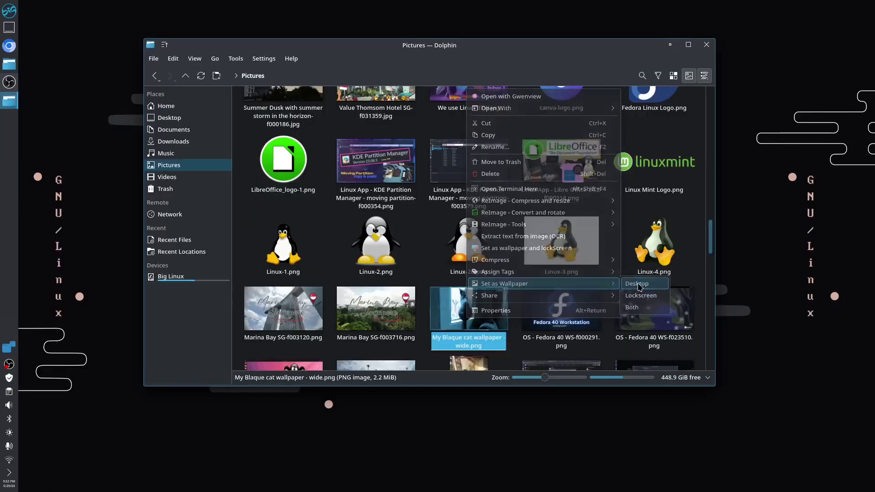
click(529, 281)
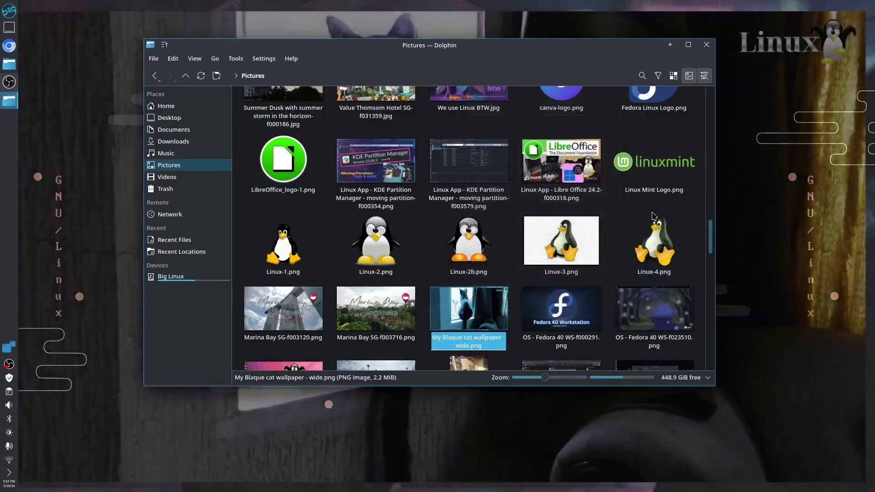
click(707, 45)
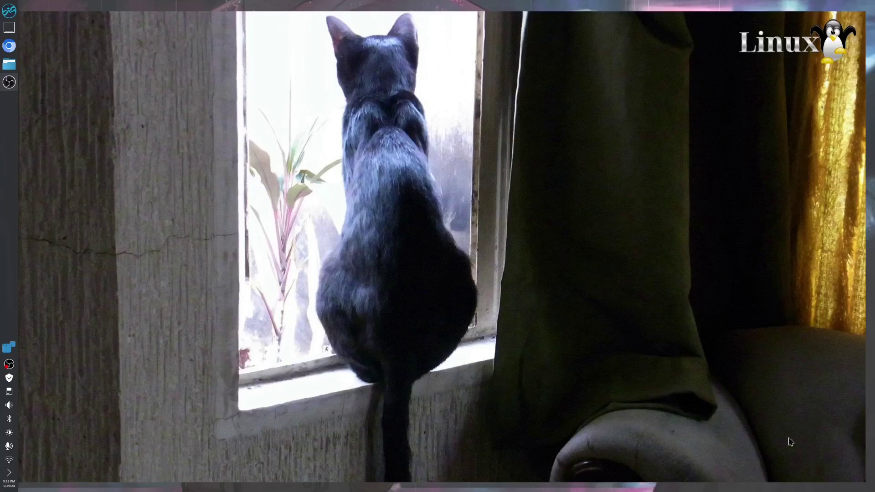
Enter desktop edit mode and search the installed widgets for "clock"
right_click(283, 151)
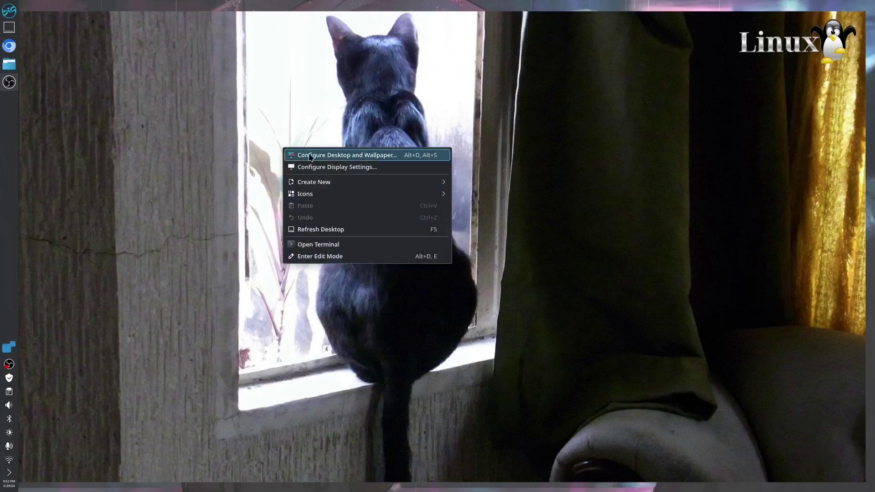
click(359, 256)
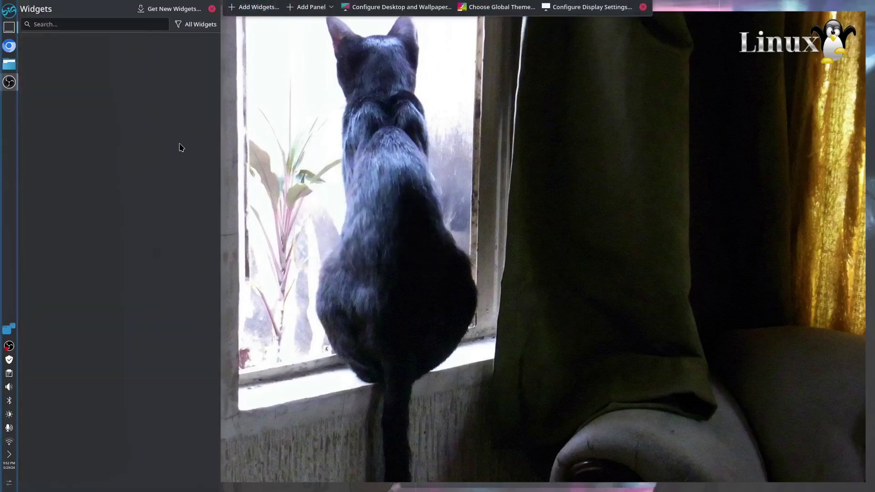
click(110, 23)
text(clock)
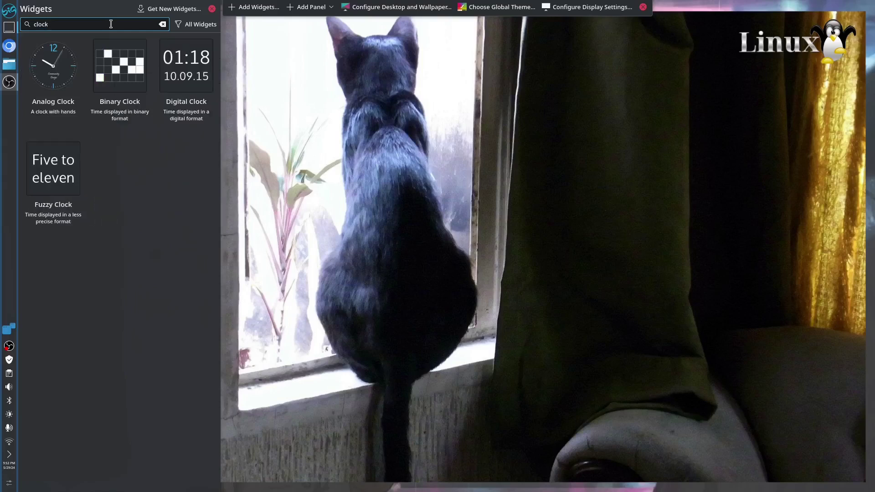
Clear the widget search, open the download window for new Plasma widgets and search it for "clock"
click(162, 24)
click(172, 9)
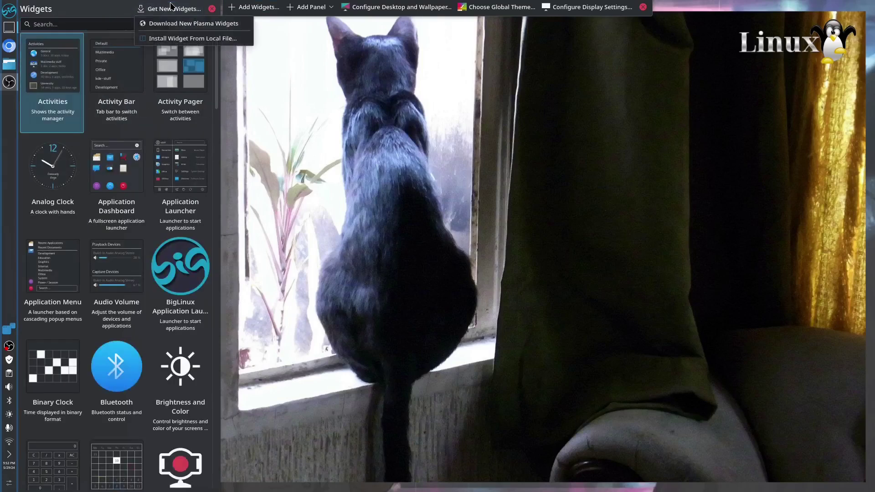
click(166, 22)
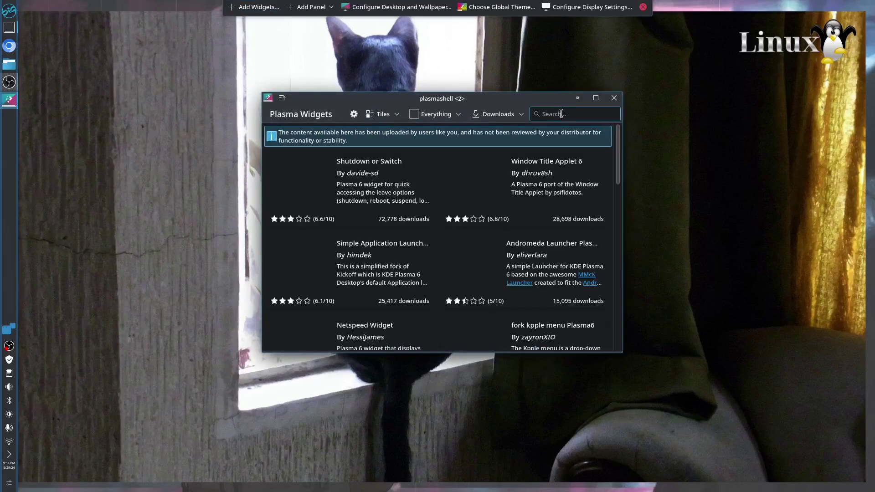
click(566, 115)
text(clock)
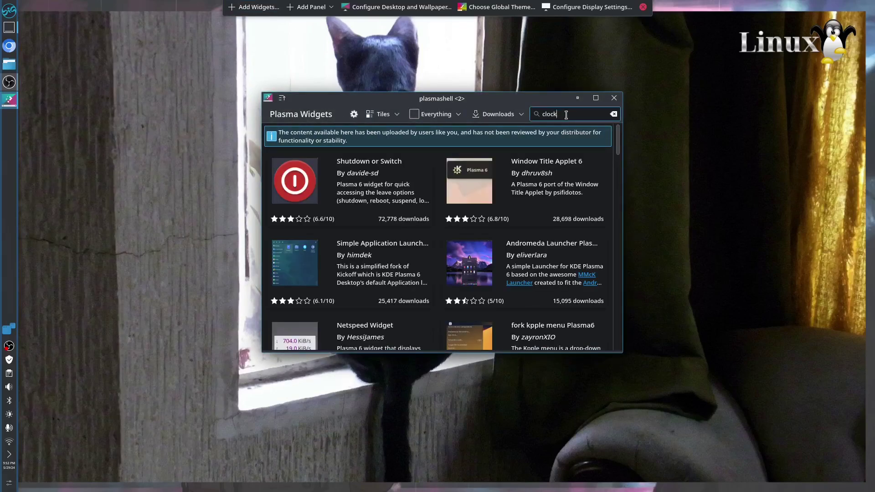
drag(490, 96, 373, 79)
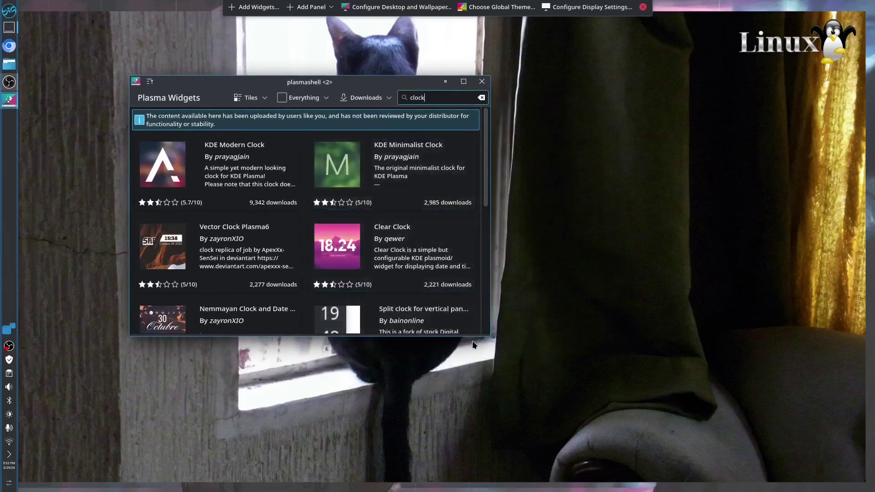
Install the Vector Clock Plasma6 widget, enlarge the download window to view all results, and minimize it
click(278, 230)
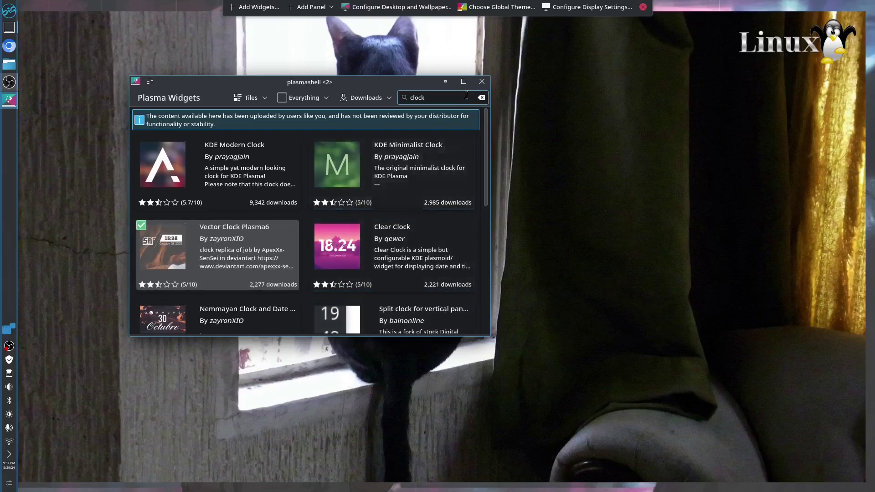
click(463, 82)
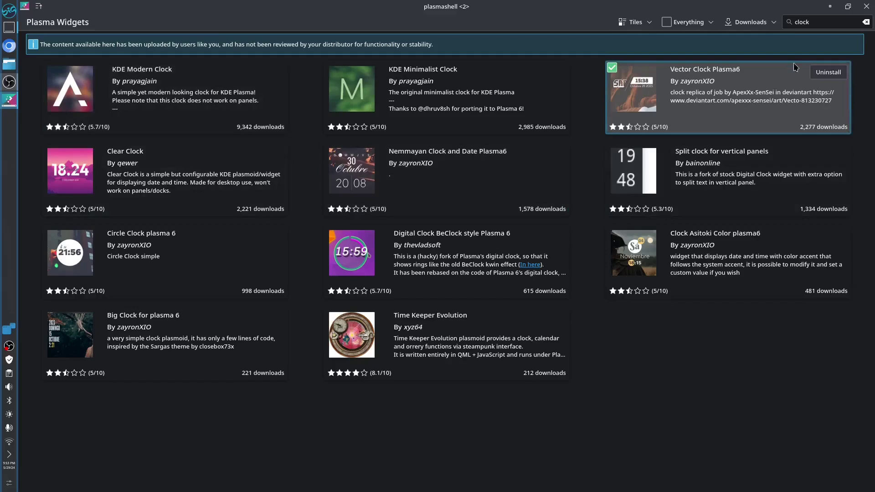
click(829, 6)
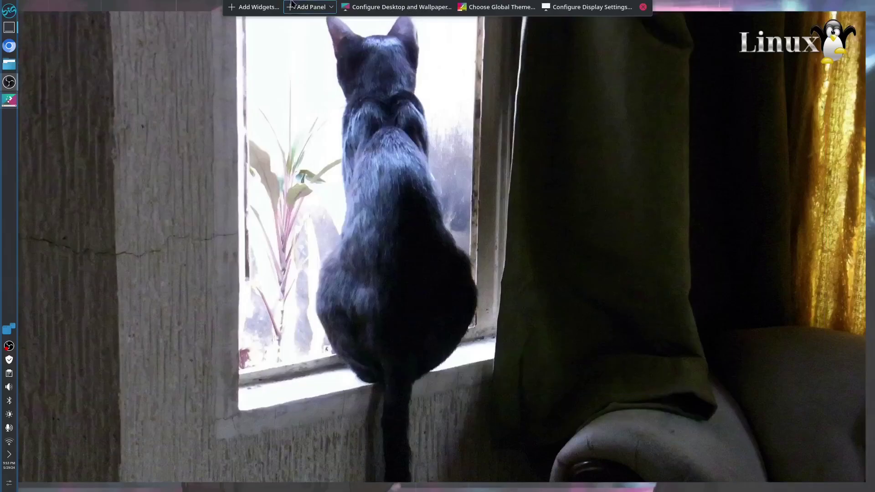
Find the vector clock among the installed widgets, add it to the desktop and leave edit mode
click(263, 11)
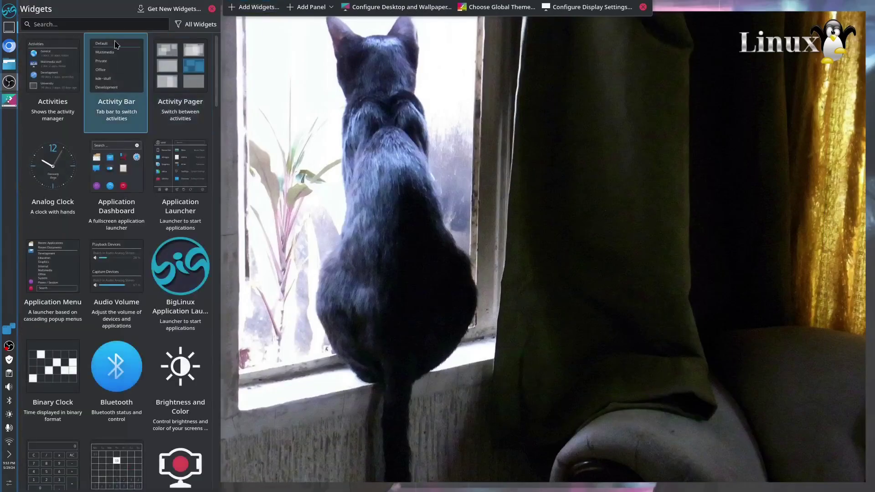
text(clock)
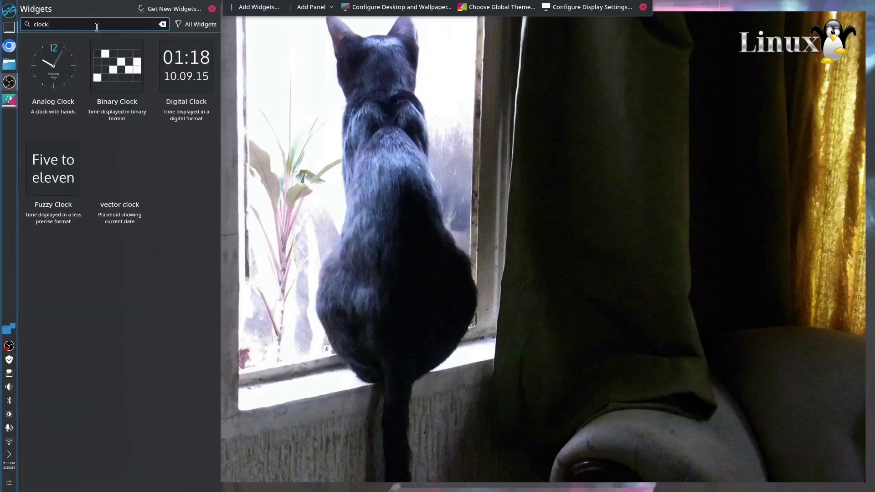
double_click(113, 164)
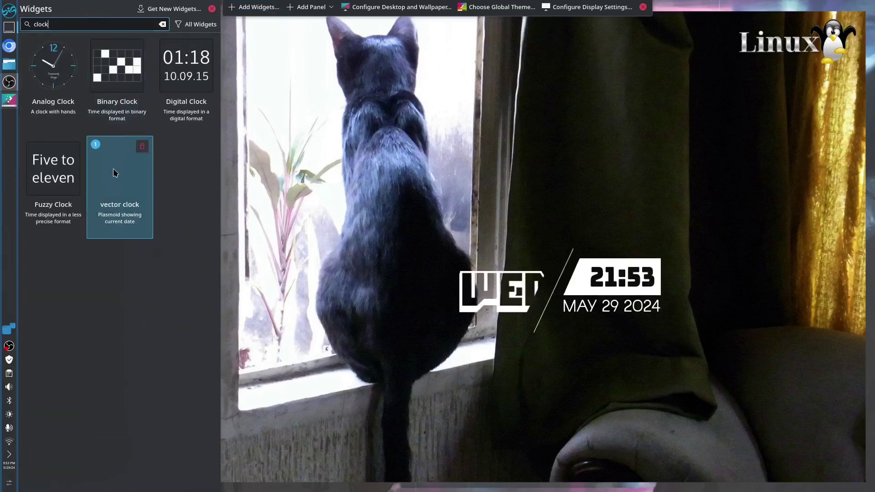
click(212, 9)
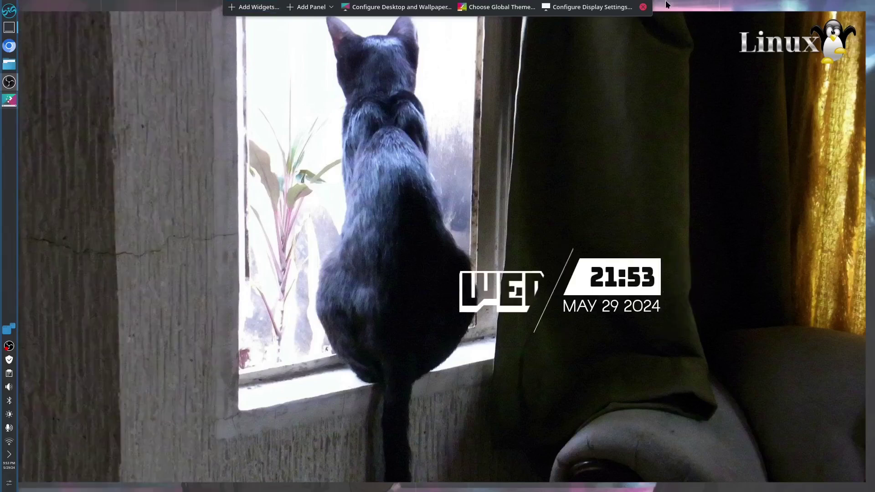
click(643, 7)
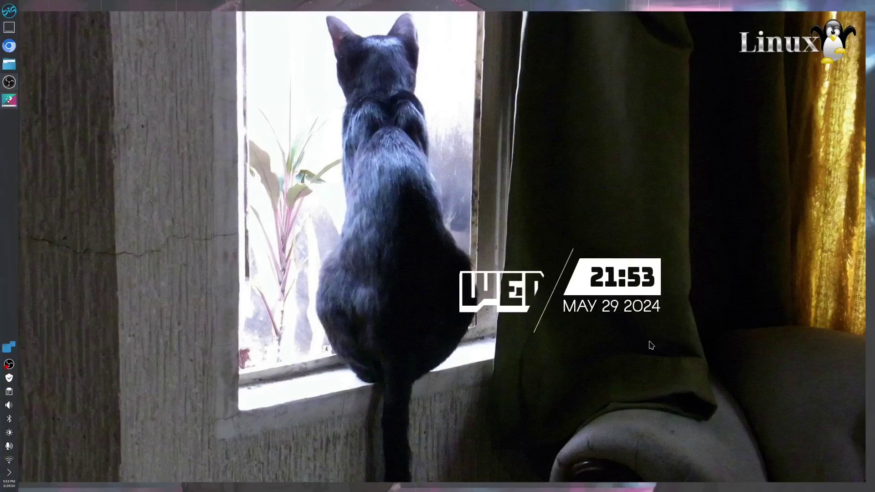
Re-enter edit mode, move the vector clock widget to the lower-right area of the desktop and leave edit mode
right_click(596, 295)
click(635, 318)
drag(558, 285, 728, 423)
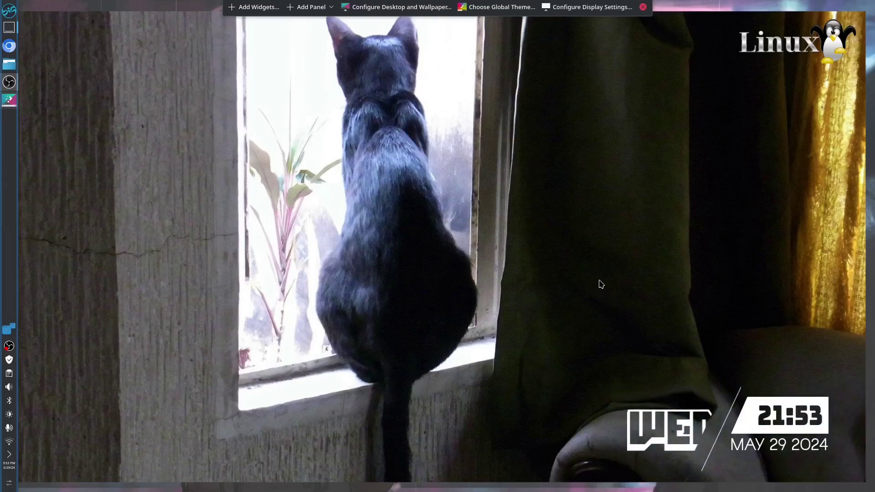
key(Escape)
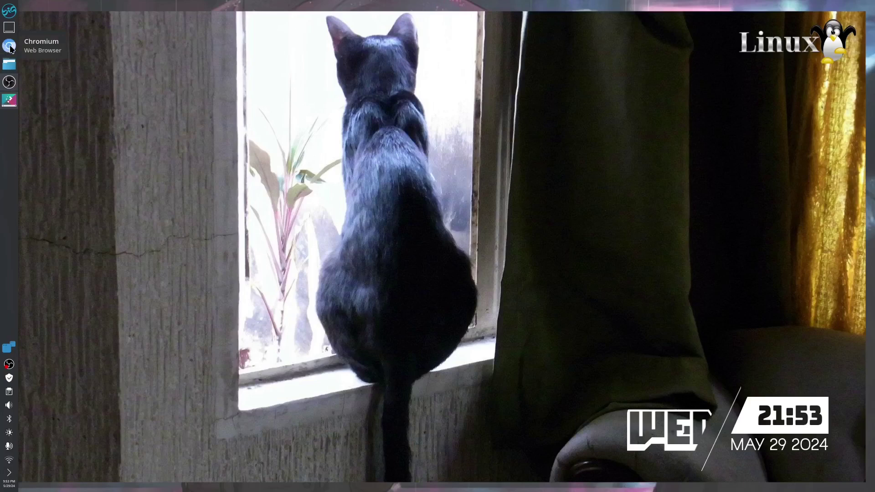
Replace the panel's application menu with the Application Dashboard alternative and open the new launcher
click(8, 15)
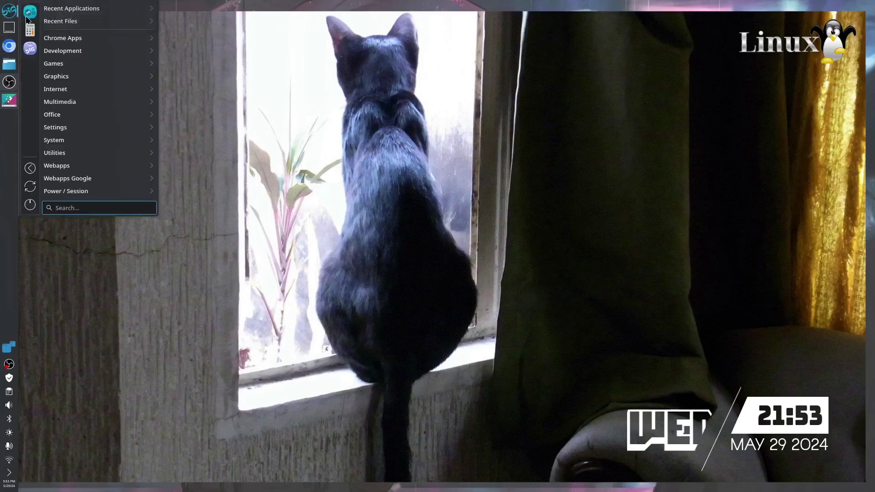
right_click(9, 13)
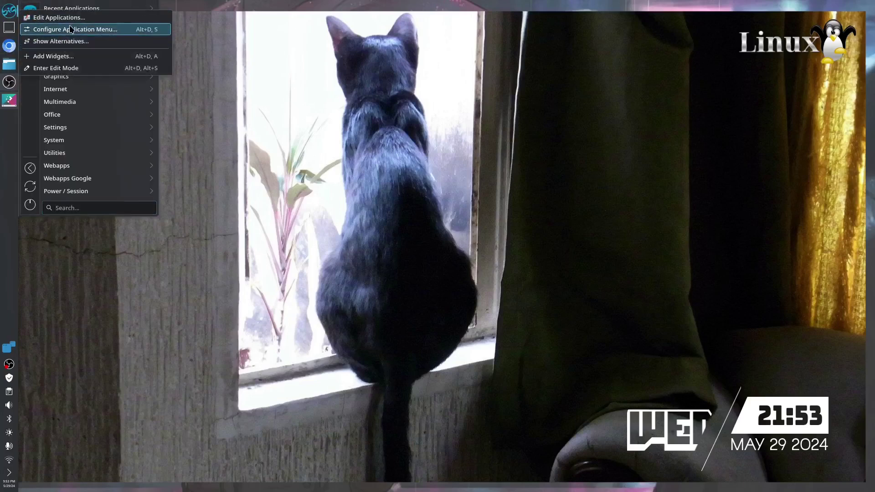
click(67, 43)
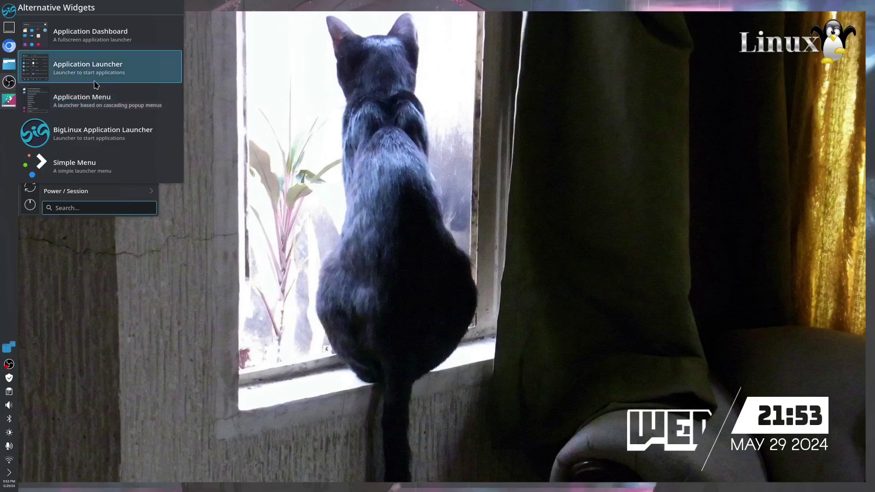
click(120, 47)
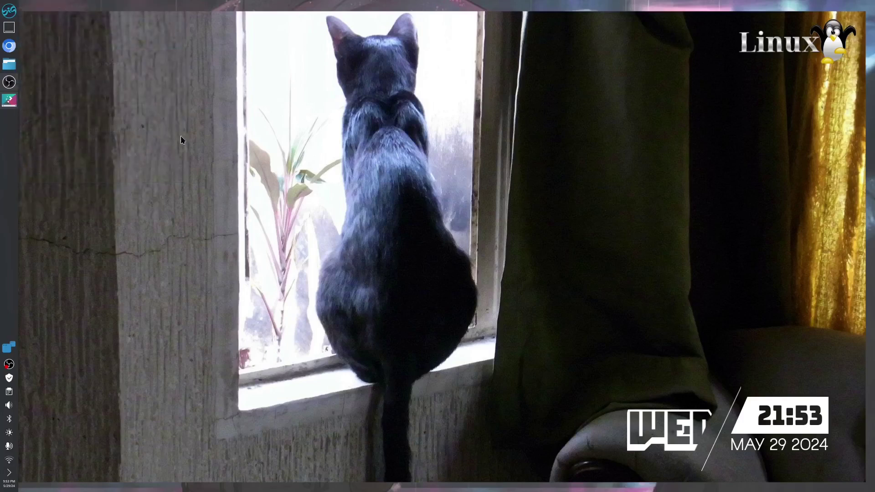
key(super)
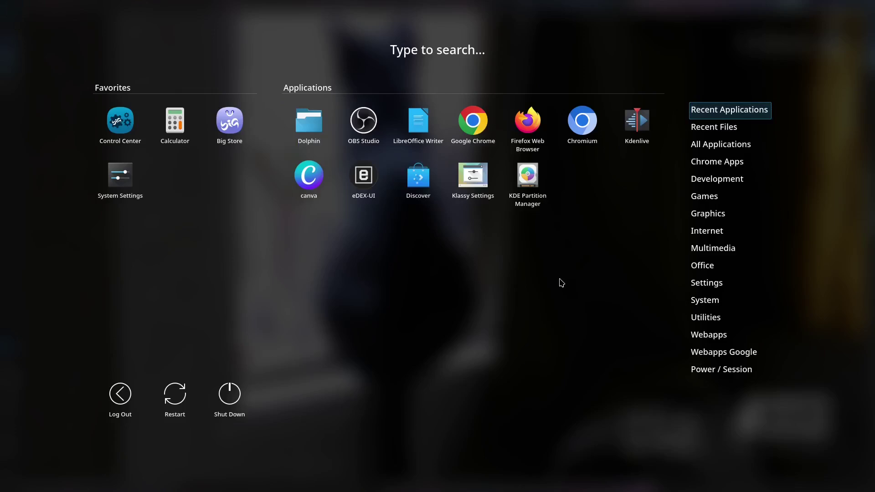
Reopen the Application Dashboard and add Google Chrome to the favorites
click(555, 289)
click(10, 13)
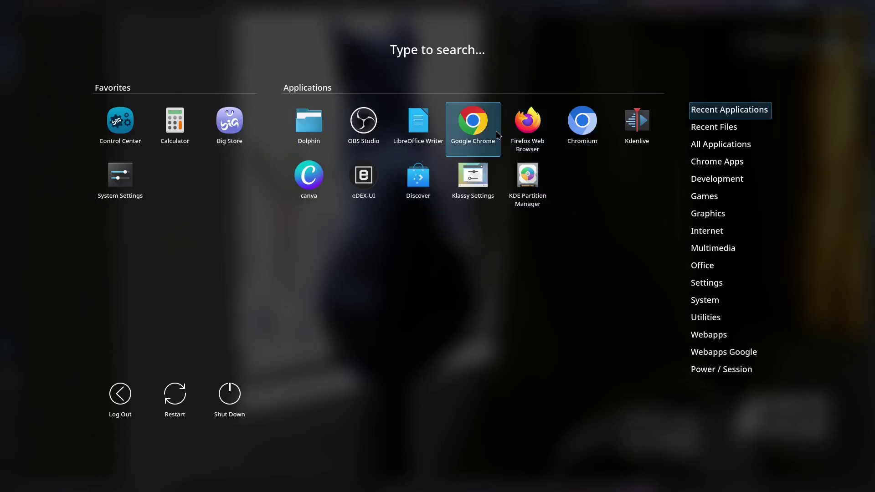
right_click(469, 128)
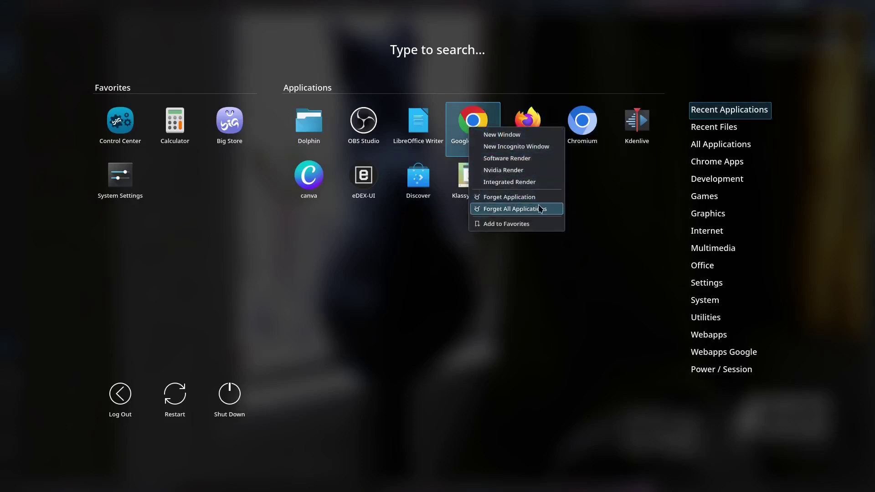
click(506, 224)
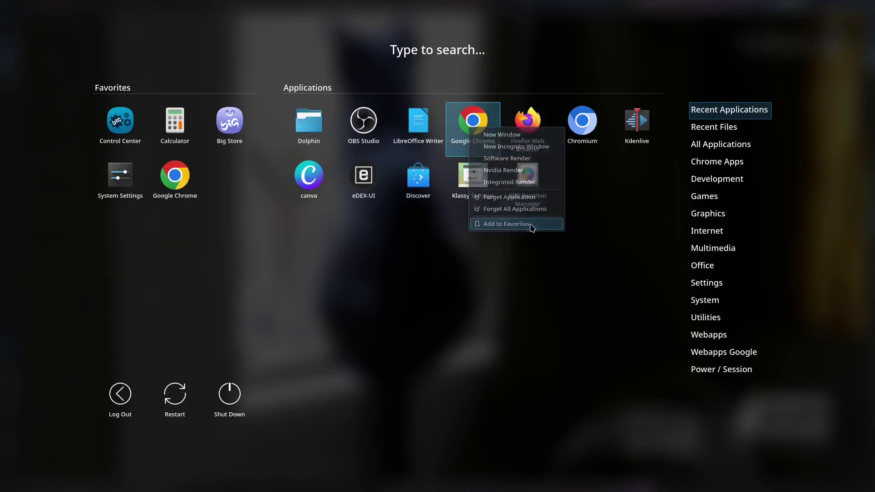
Replace Google Chrome with Discover in the launcher's favorites
right_click(527, 122)
click(463, 124)
right_click(464, 124)
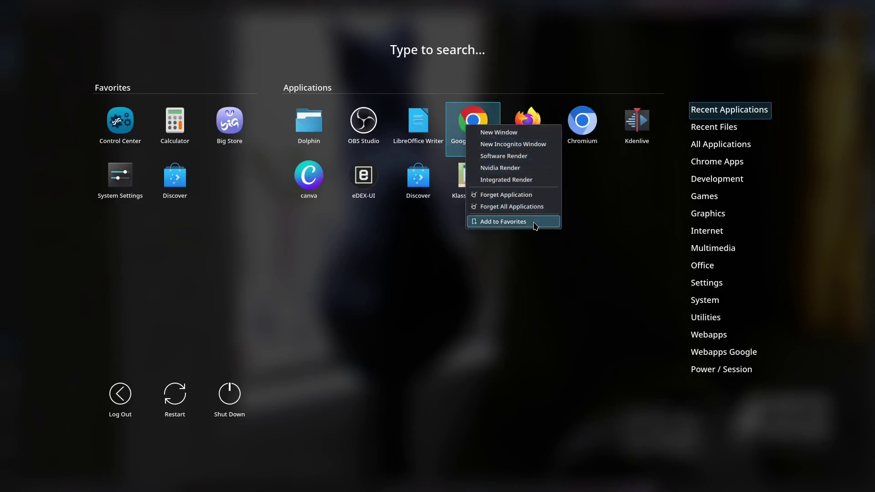
Pin Google Chrome and Firefox from the Internet category to the task manager and move the Dolphin launcher above Chromium
click(706, 231)
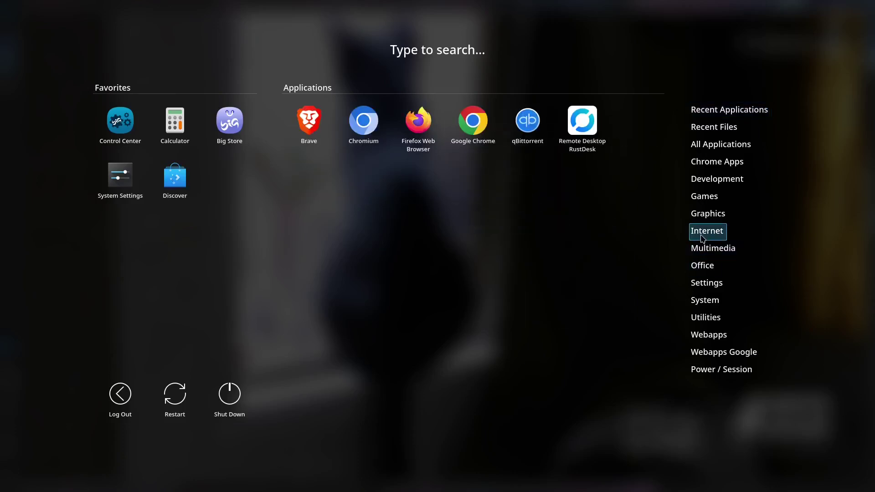
right_click(477, 121)
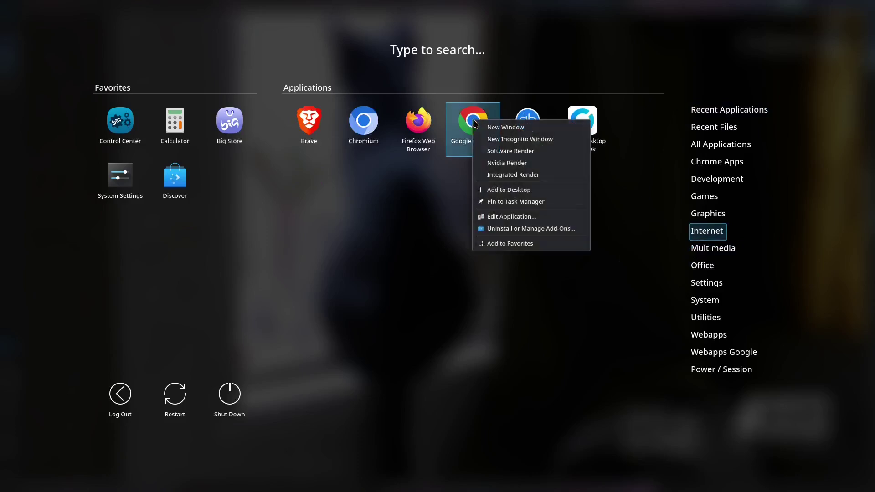
click(545, 206)
right_click(420, 131)
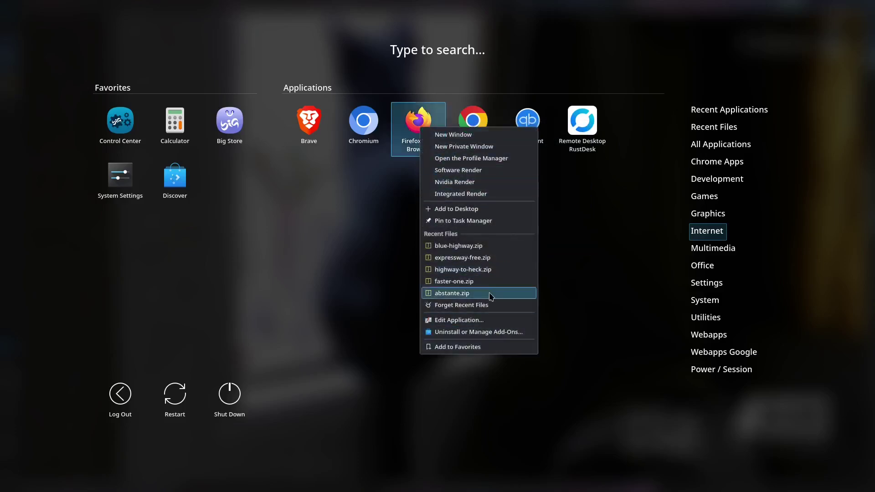
click(505, 222)
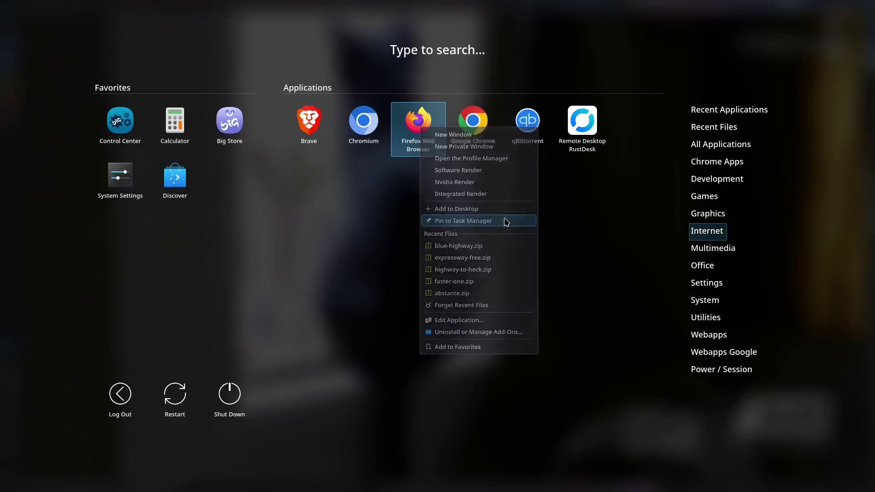
click(486, 246)
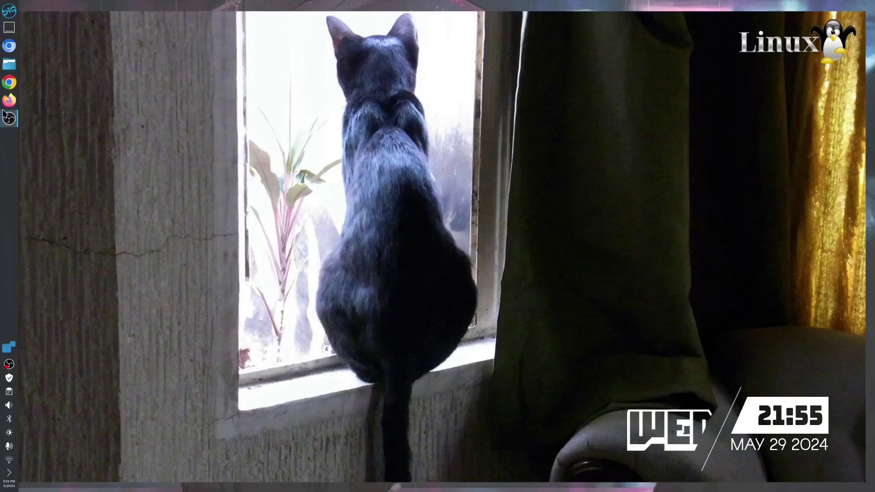
drag(12, 65, 10, 46)
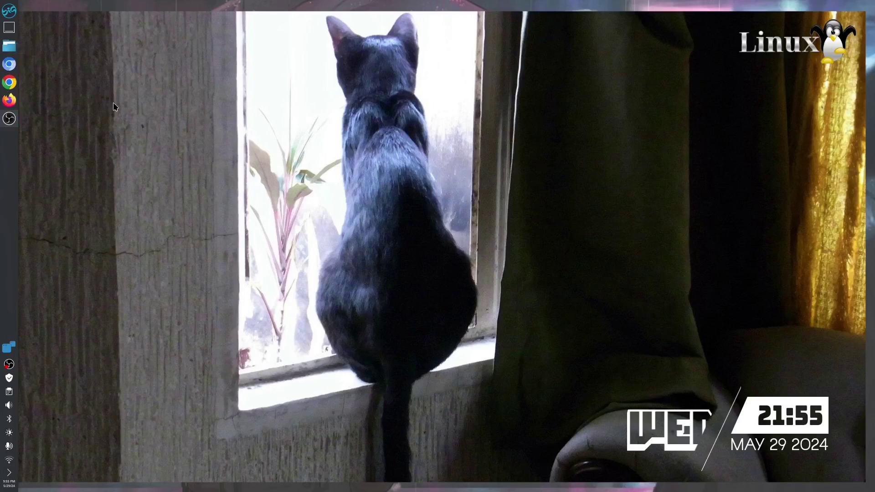
Pin Audacity and Kdenlive from the Multimedia category to the task manager and close the launcher
click(5, 17)
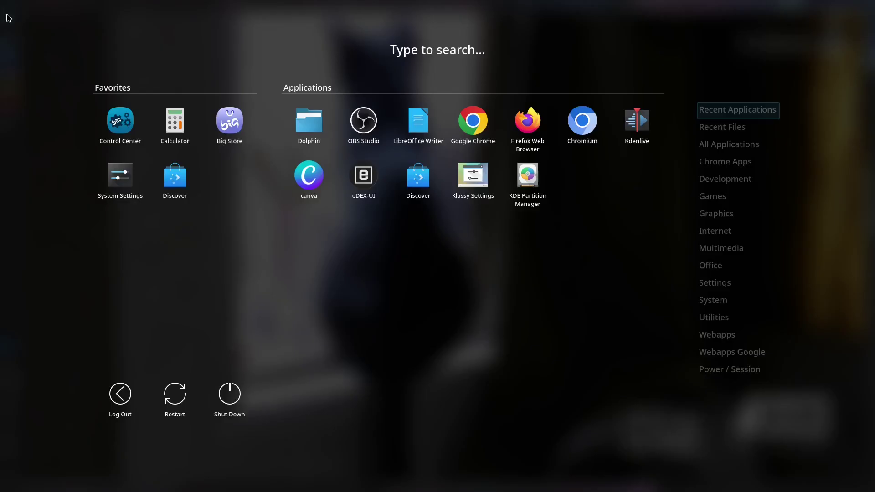
mouse_move(696, 246)
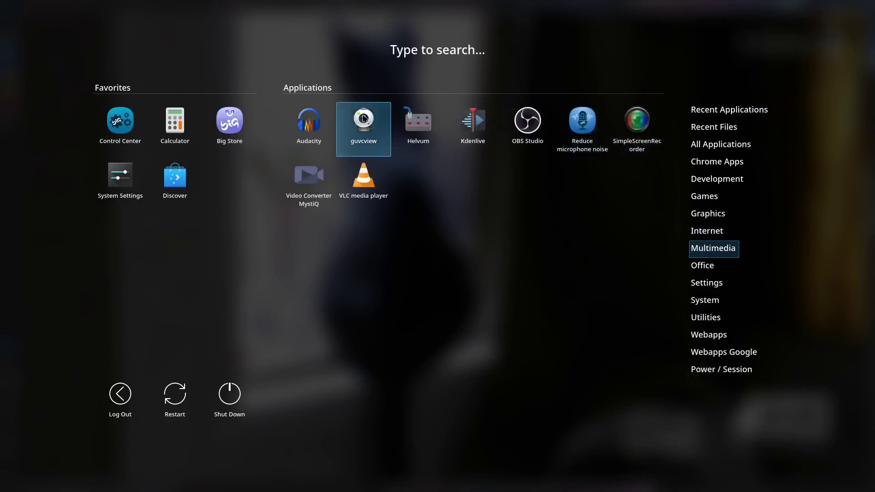
right_click(315, 129)
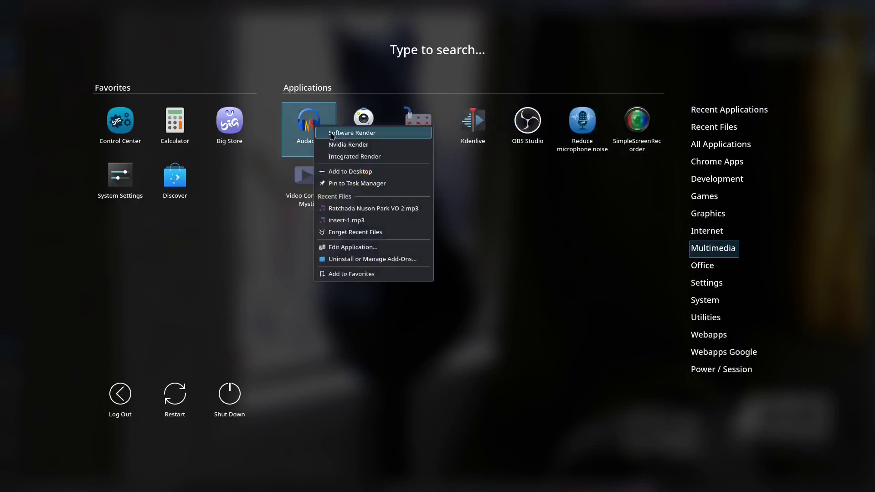
click(397, 184)
right_click(478, 135)
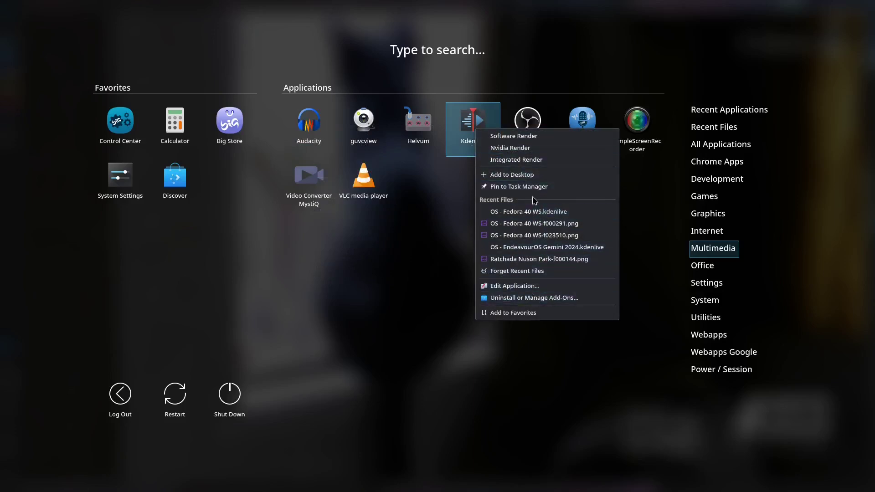
click(543, 186)
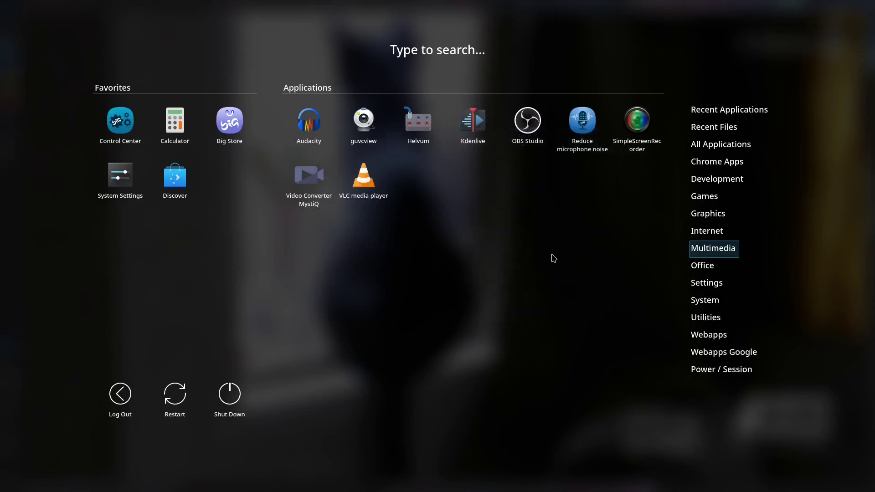
click(500, 278)
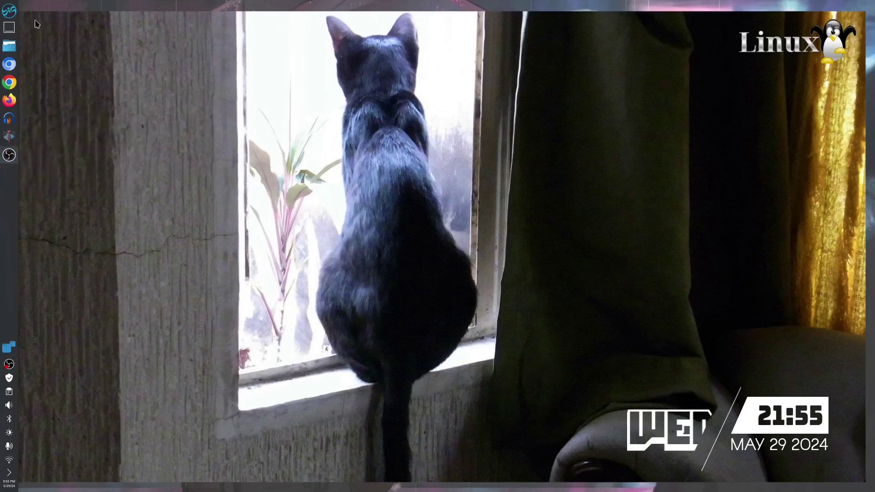
Reopen the launcher and add the canva and Photopea apps from the Webapps category to the favorites
click(9, 10)
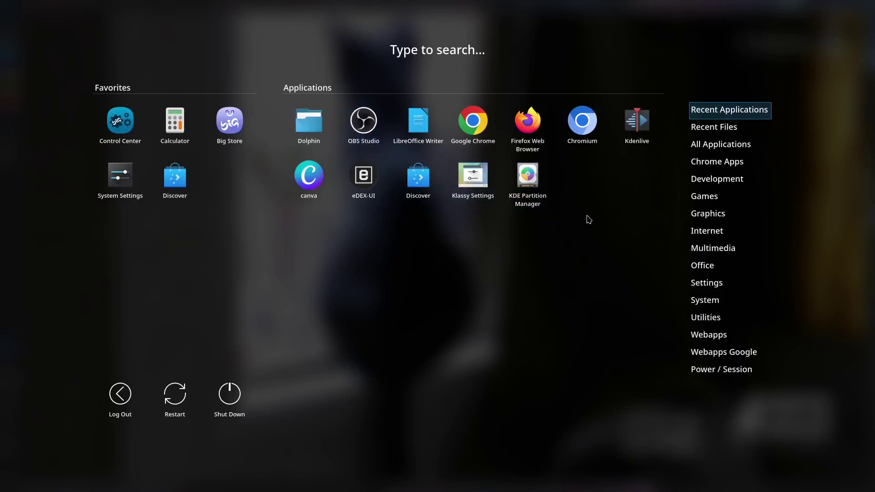
click(704, 249)
click(704, 299)
click(709, 334)
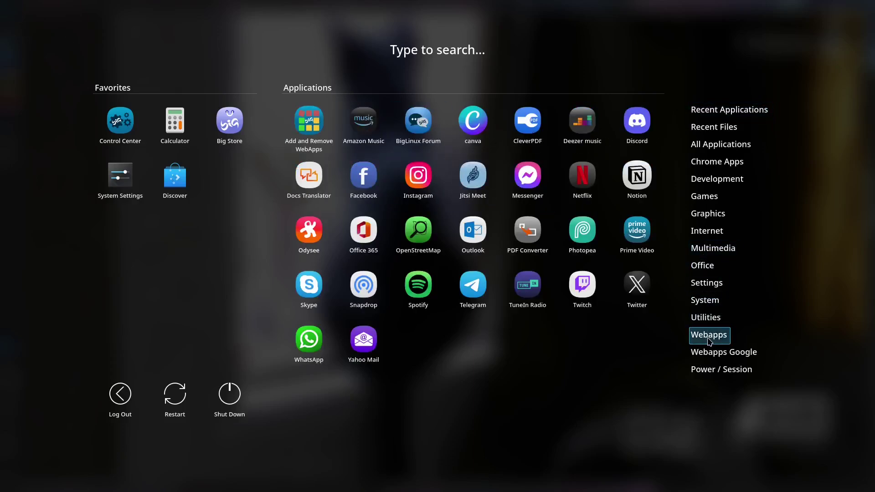
click(718, 166)
click(724, 144)
click(702, 335)
right_click(483, 145)
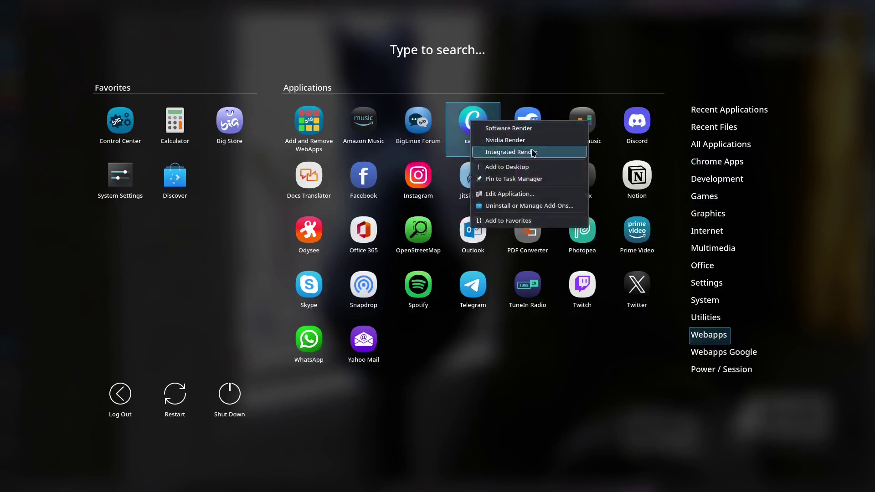
click(539, 226)
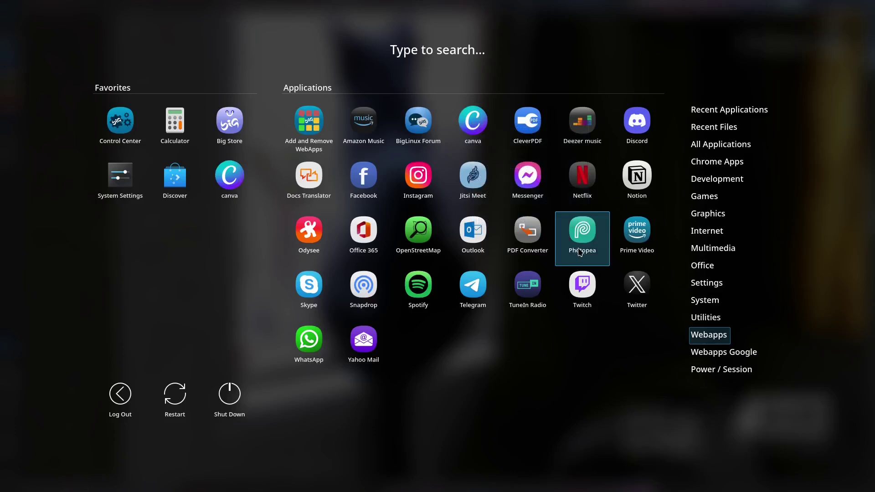
right_click(585, 237)
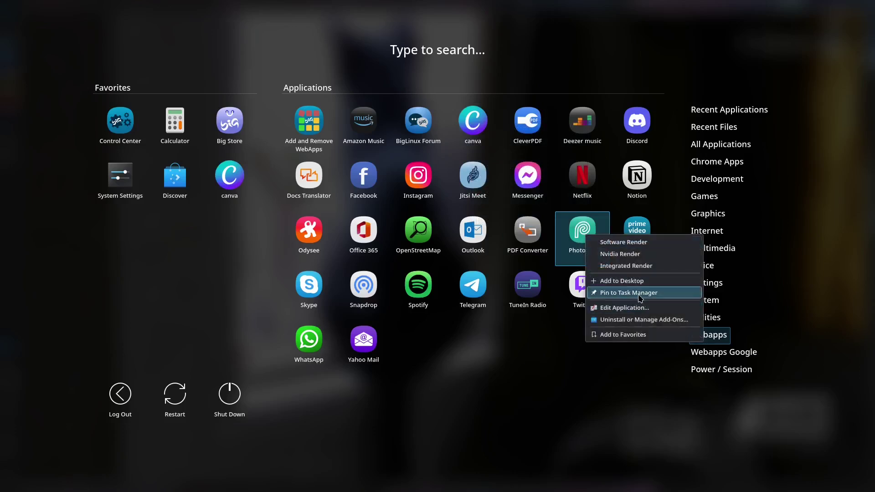
click(634, 336)
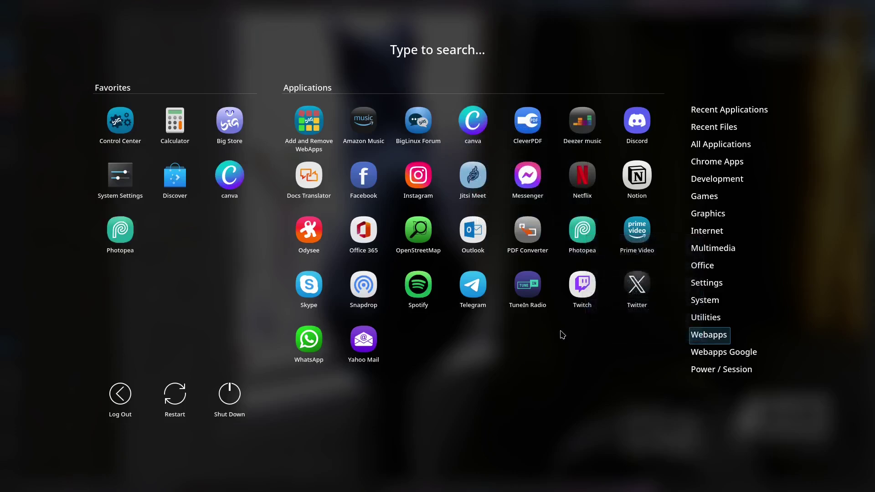
Examine the Webapps Google, Utilities and All Applications categories and close the launcher
mouse_move(709, 362)
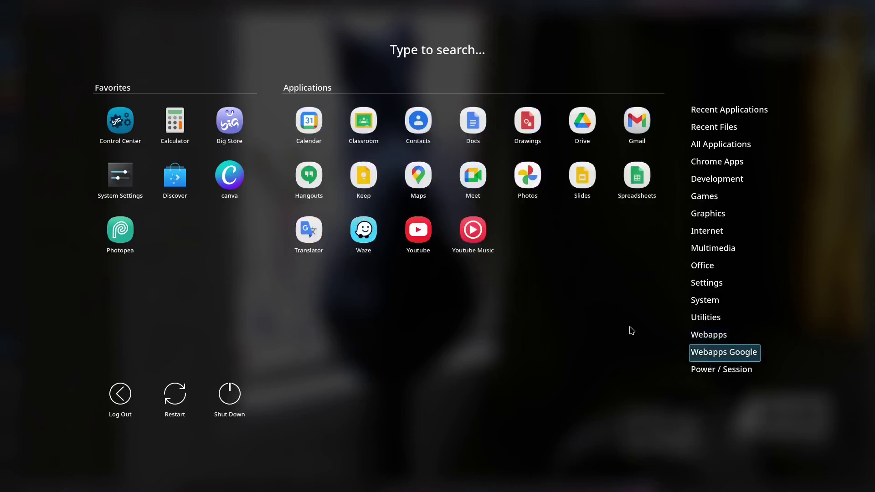
mouse_move(719, 324)
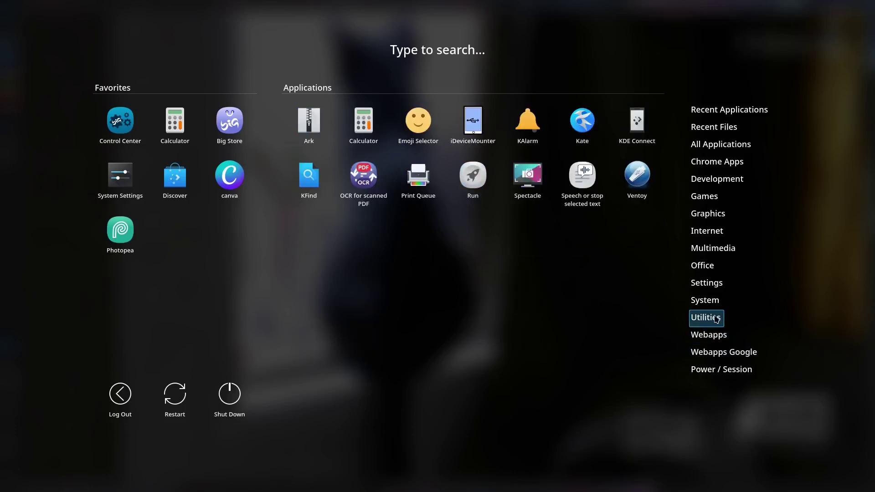
mouse_move(706, 154)
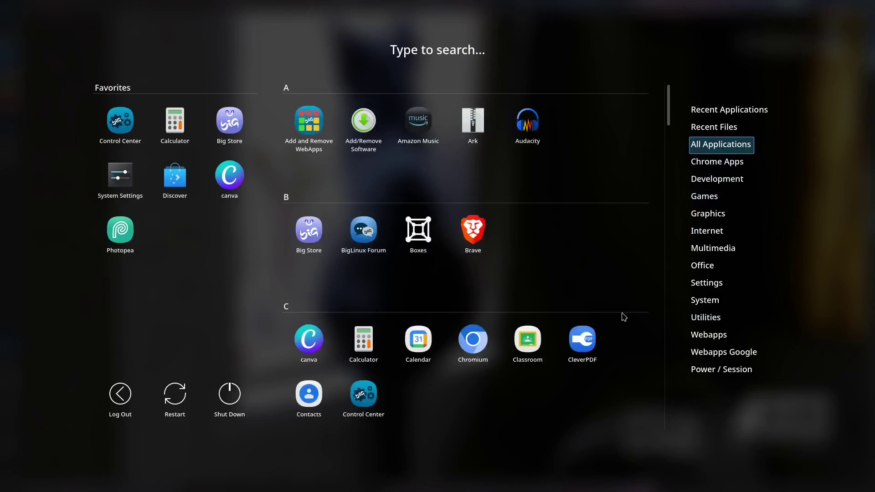
click(523, 391)
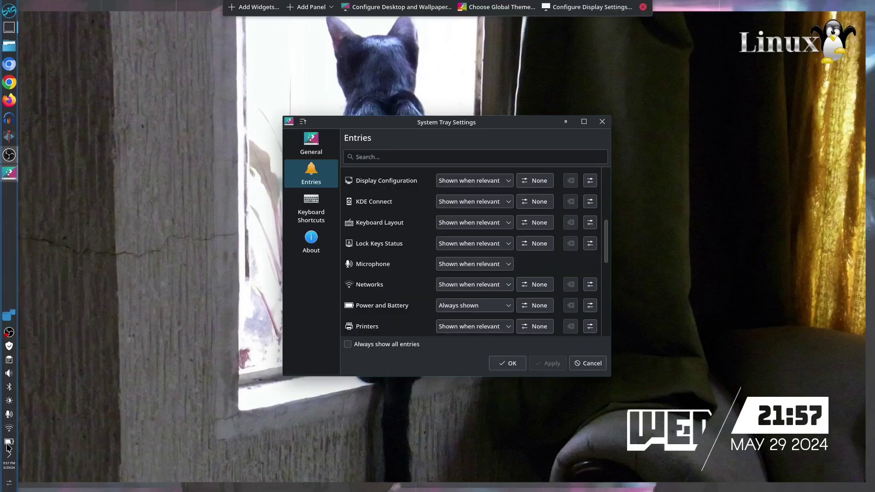
Enable the battery percentage on the tray icon, close the System Tray Settings and leave edit mode
right_click(9, 441)
click(71, 458)
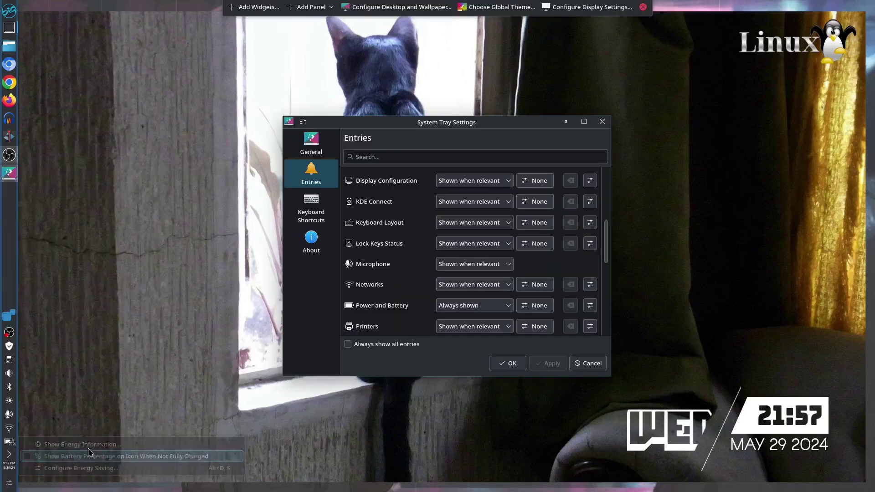
click(602, 122)
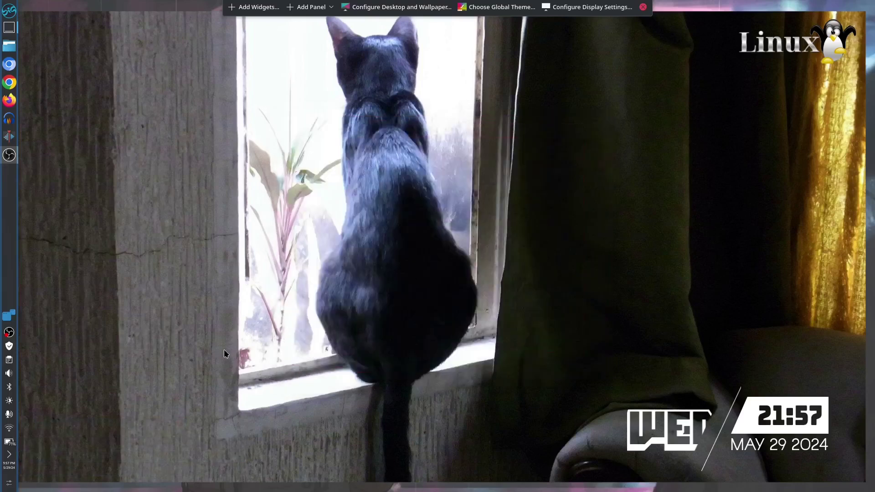
click(643, 7)
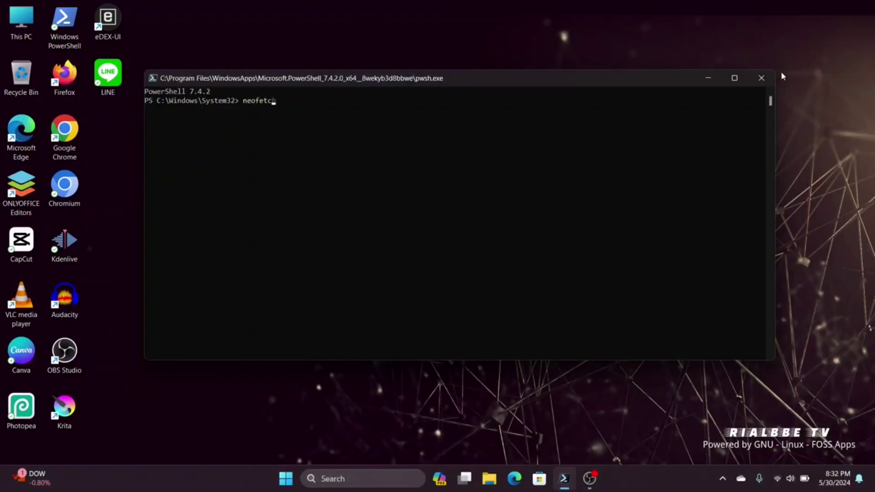
Run neofetch in the Windows PowerShell window and in the macOS terminal
key(Return)
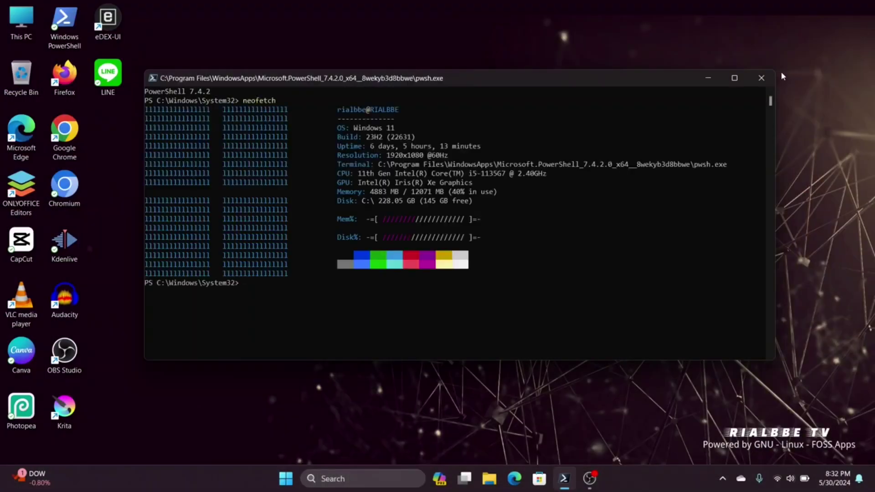
text(neofetch)
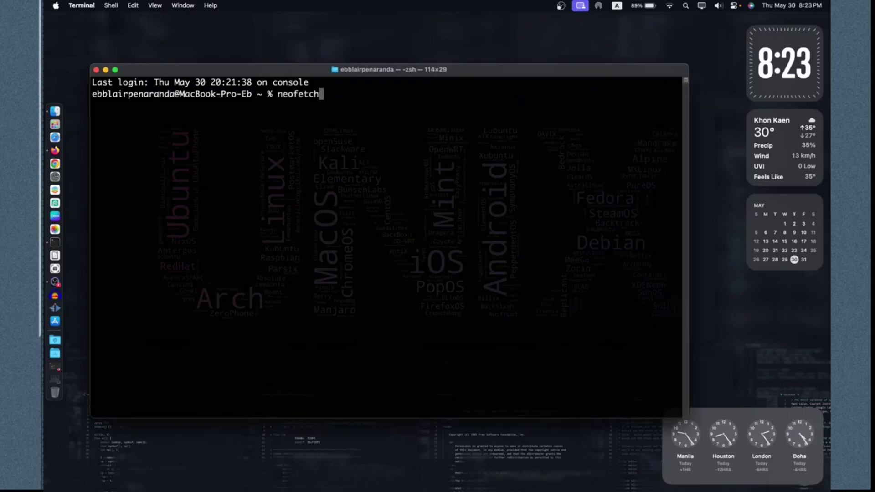
key(Return)
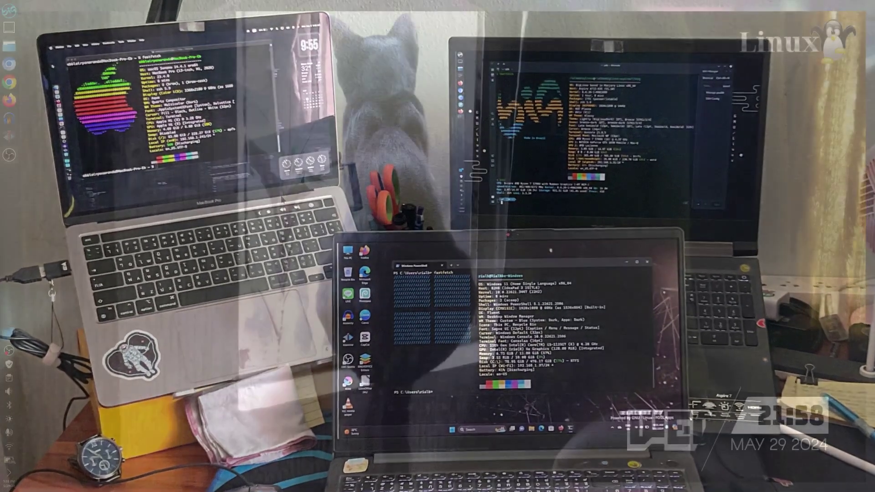
Enter edit mode and move the panel to the bottom edge of the screen and from there to the right edge
right_click(9, 209)
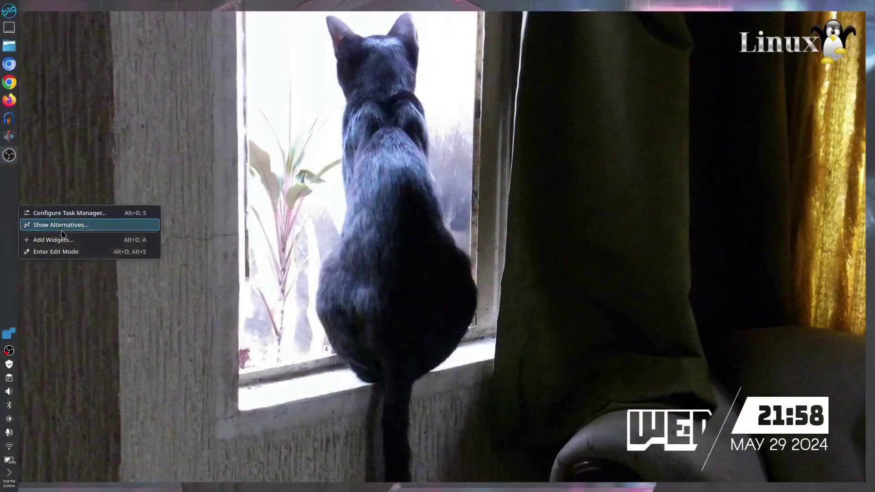
click(73, 252)
drag(59, 223, 437, 457)
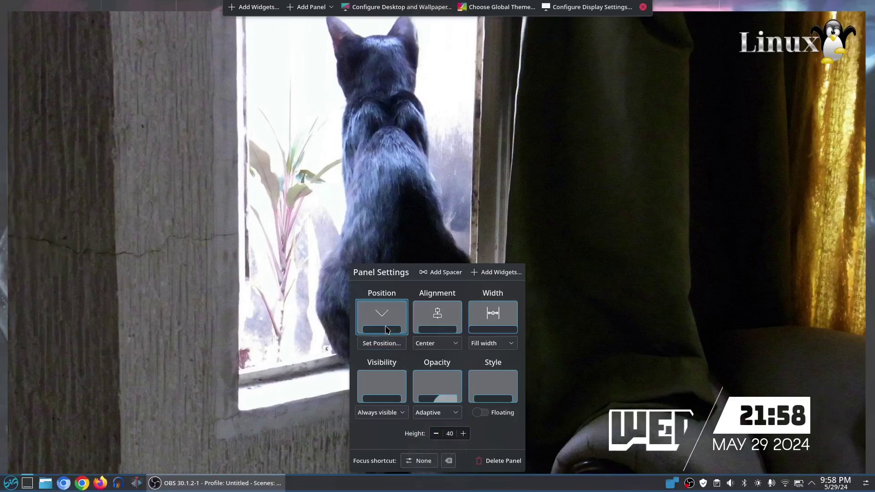
drag(382, 342, 834, 249)
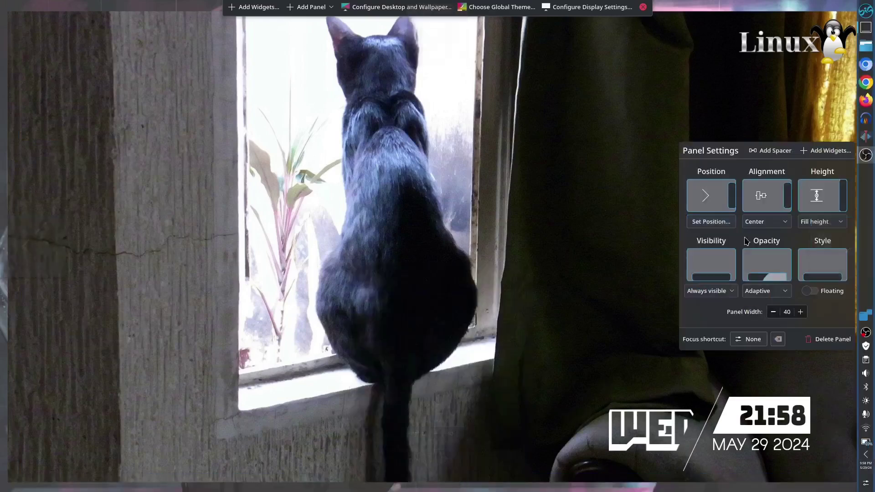
Move the panel to the left edge of the screen and give it Translucent opacity with the Floating style
drag(712, 219, 91, 258)
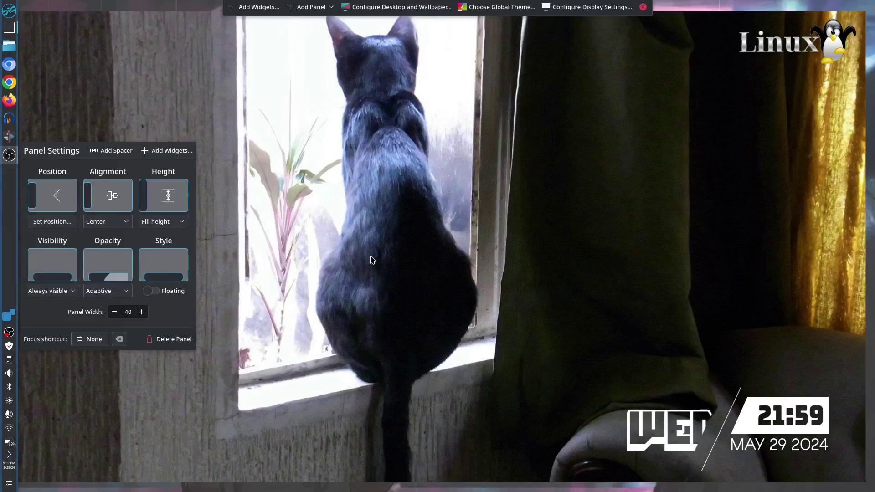
click(111, 265)
click(124, 332)
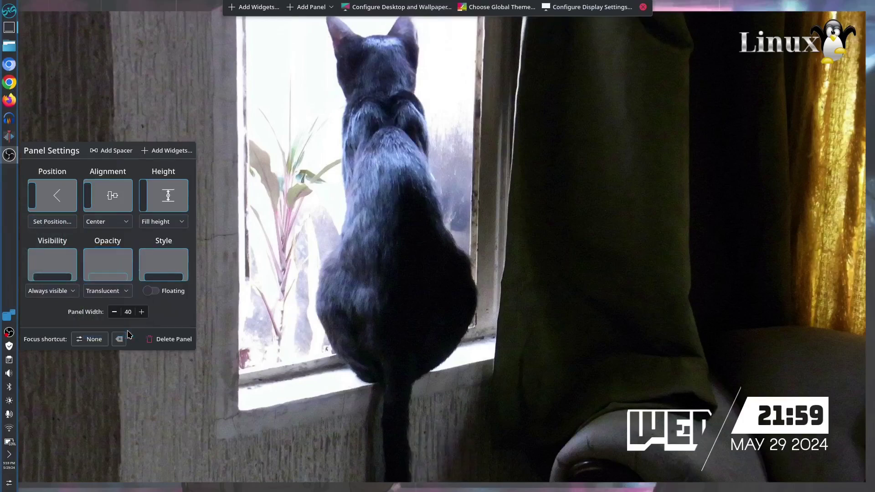
click(152, 293)
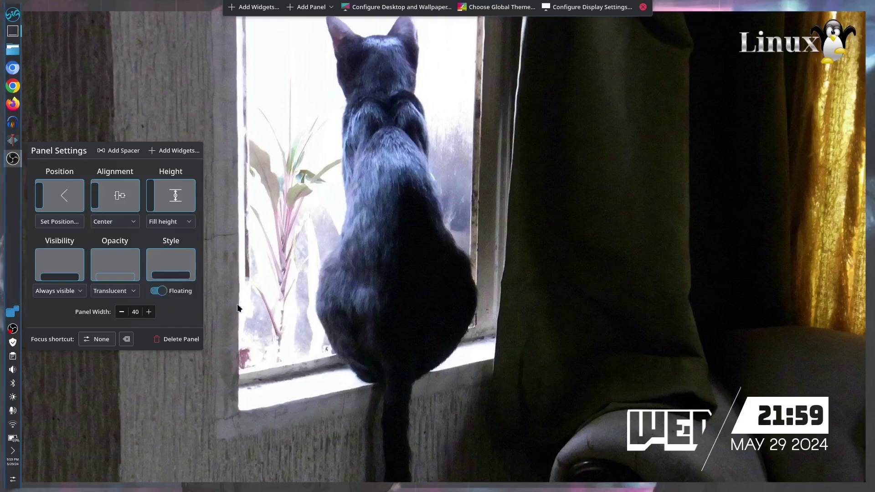
Look through the panel's visibility, alignment and height options, keeping Always visible, Center and Fill height
click(69, 292)
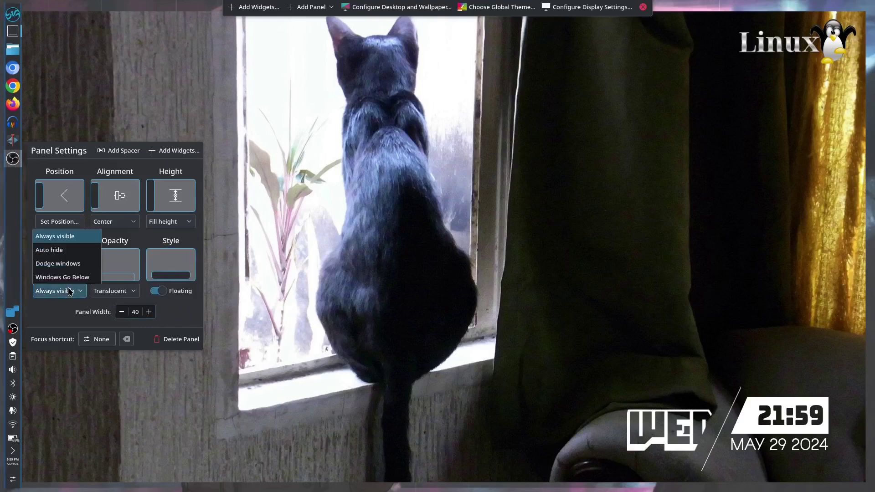
click(54, 295)
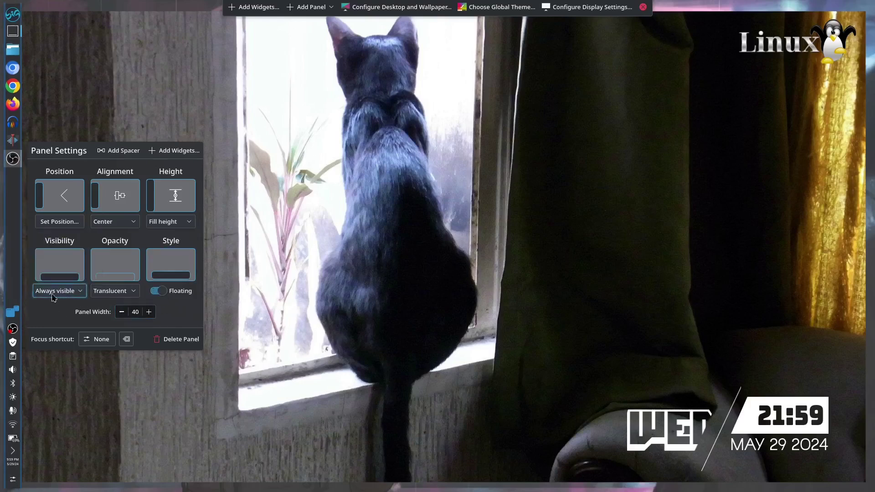
click(131, 223)
click(132, 225)
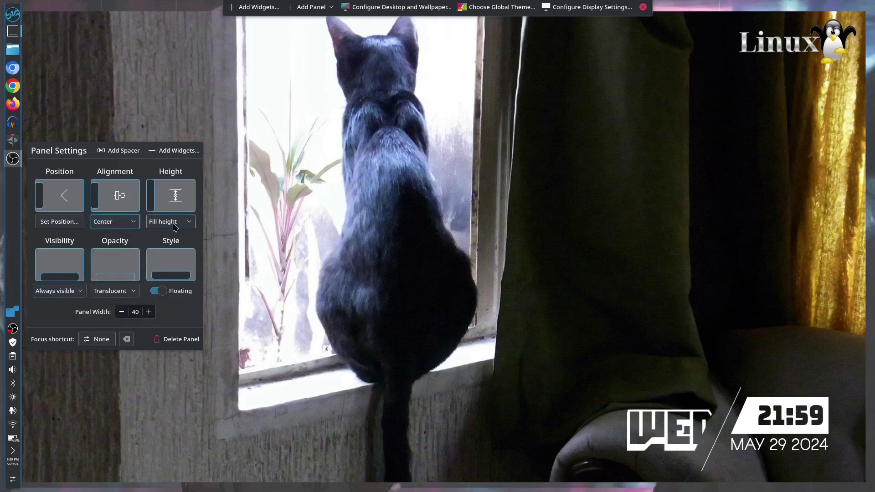
click(191, 222)
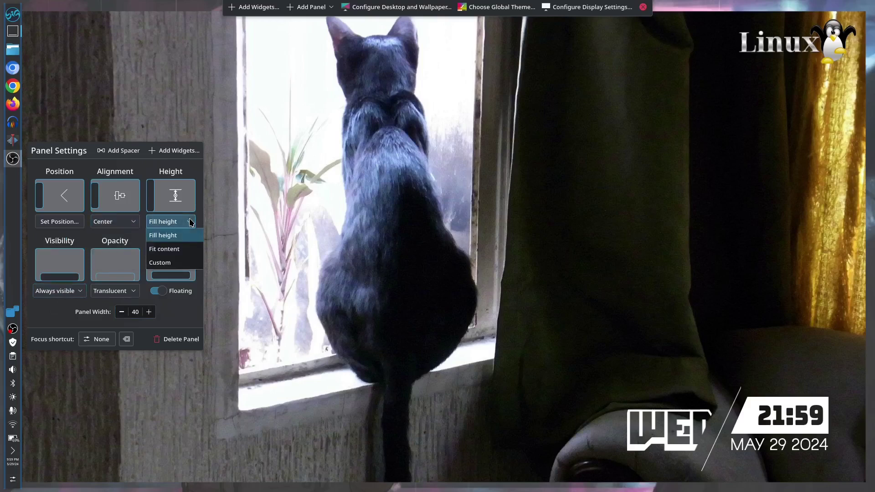
click(57, 320)
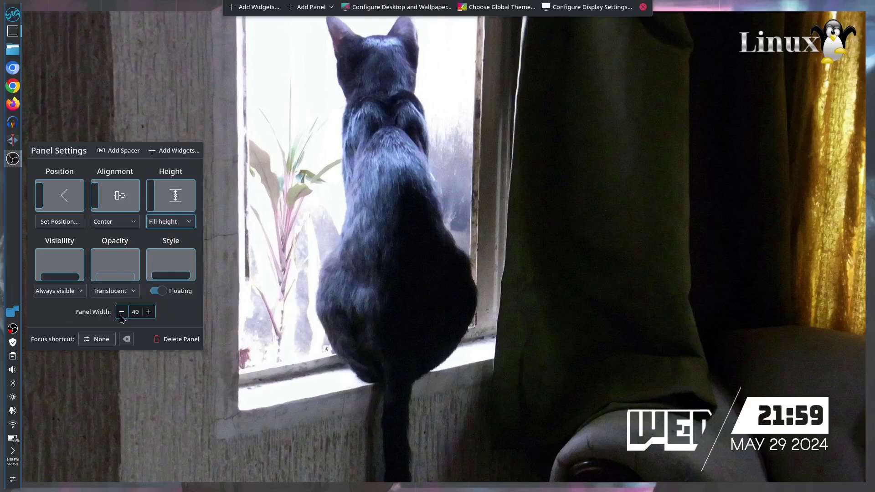
Set the panel width to 32 and leave edit mode without assigning a focus shortcut
click(121, 314)
click(120, 315)
click(119, 315)
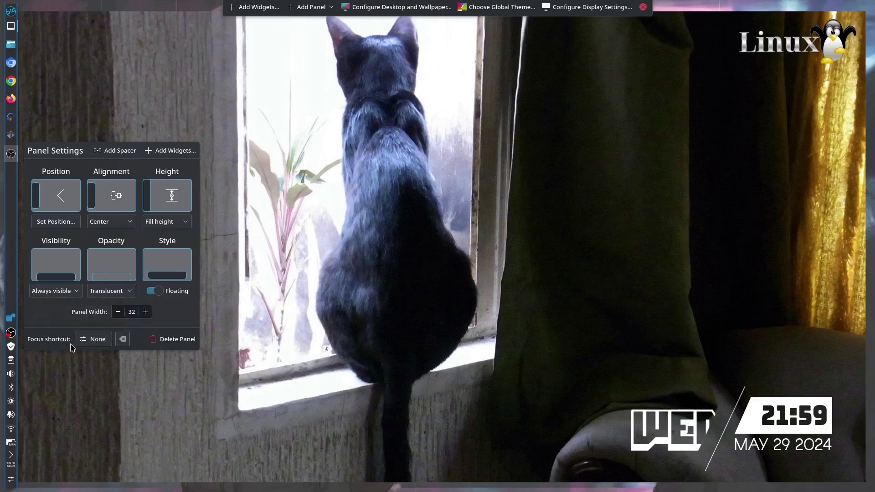
click(104, 343)
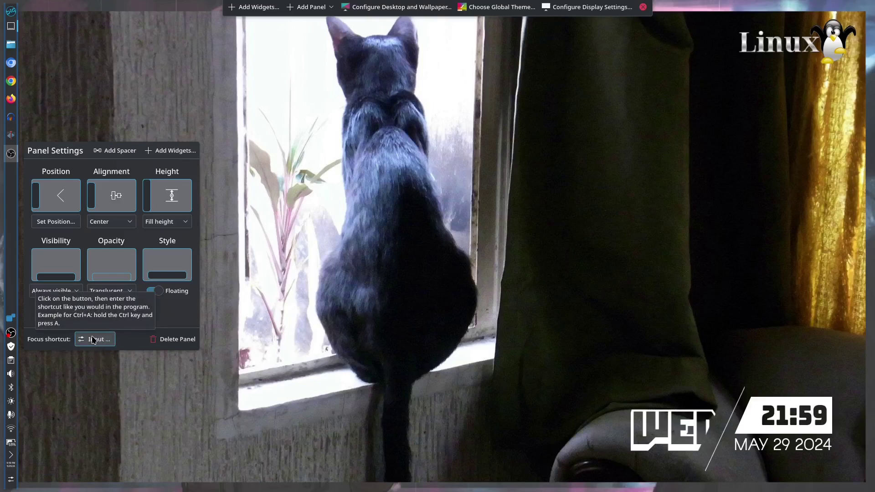
click(93, 340)
click(434, 218)
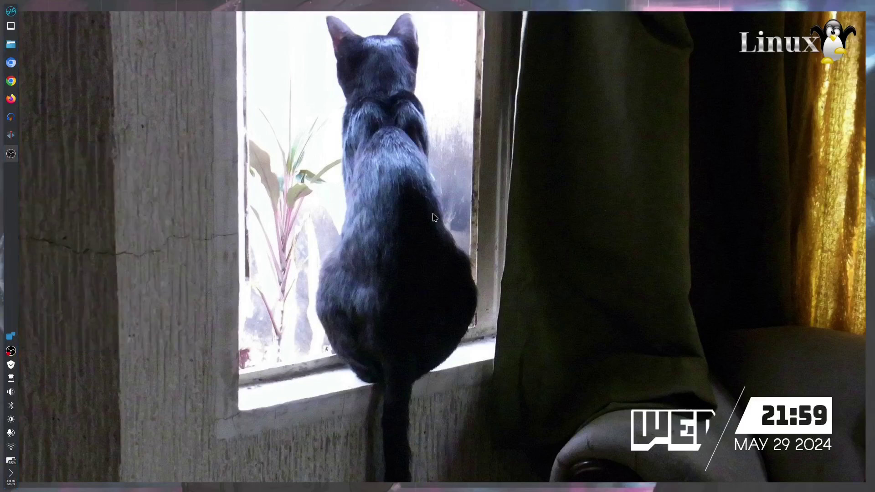
Add the image My Blaque cat wallpaper - wide from Pictures as the desktop wallpaper, apply it and close the settings
right_click(254, 150)
click(301, 154)
click(525, 215)
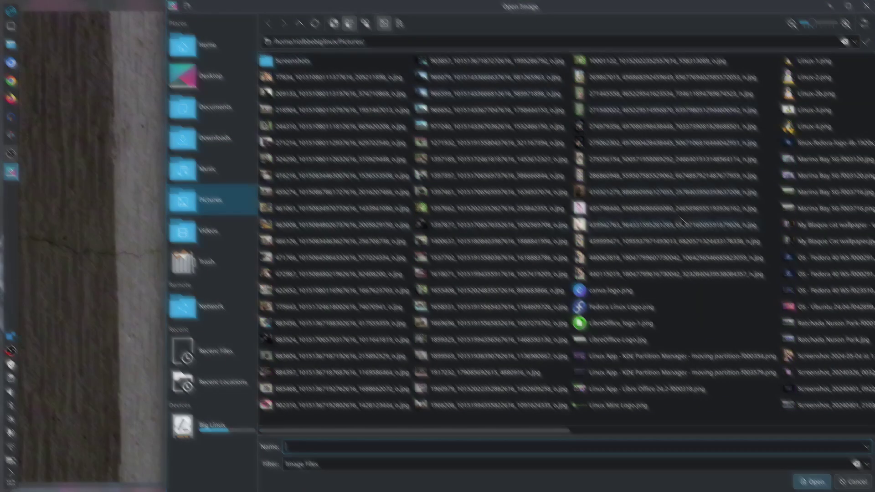
scroll(683, 313, right, 5)
double_click(364, 225)
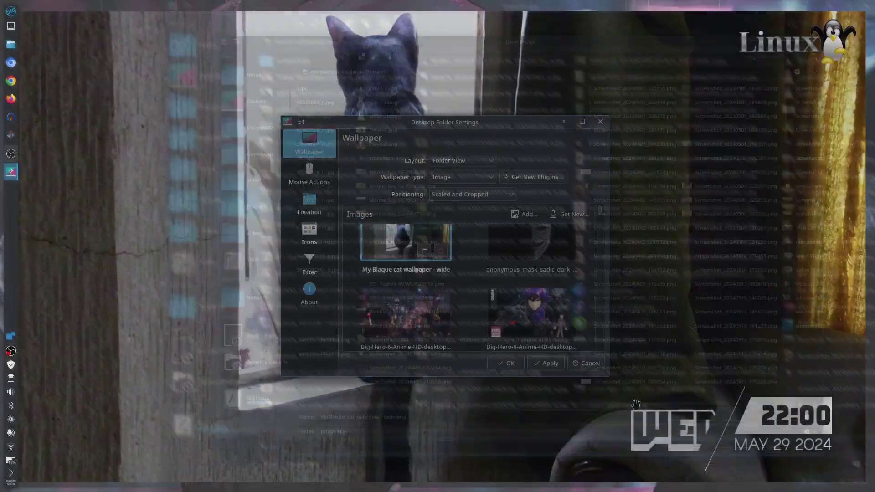
click(551, 364)
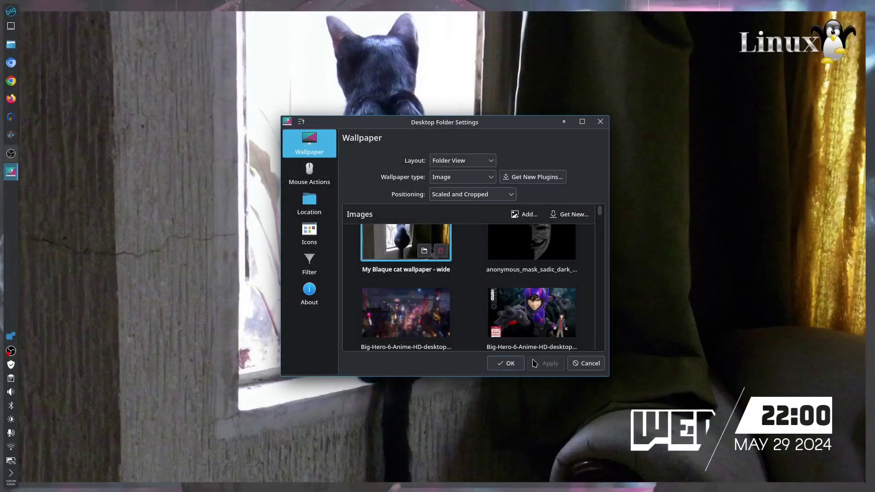
click(586, 363)
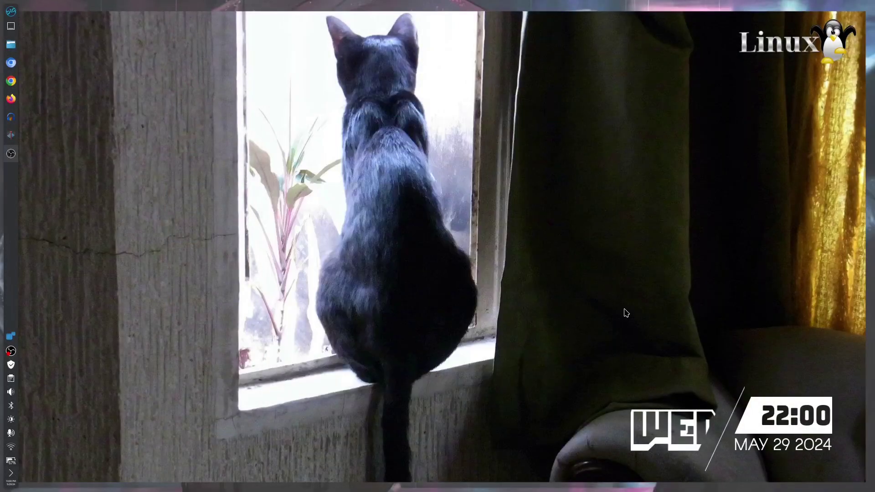
Examine the collection of wallpaper images in the maximized Desktop Folder Settings window and close it
right_click(436, 205)
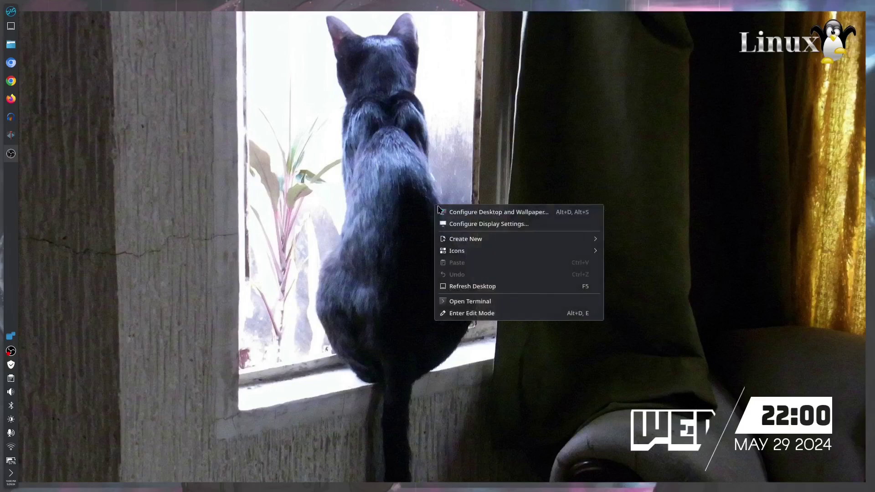
click(489, 212)
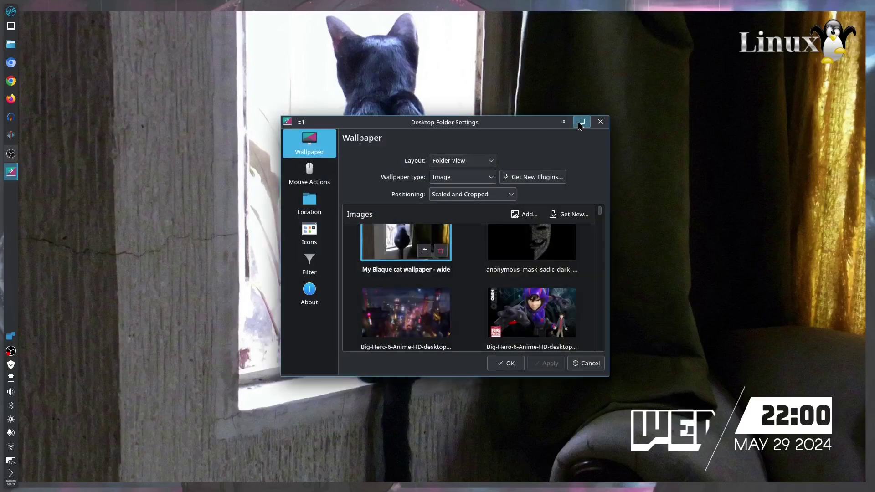
click(582, 122)
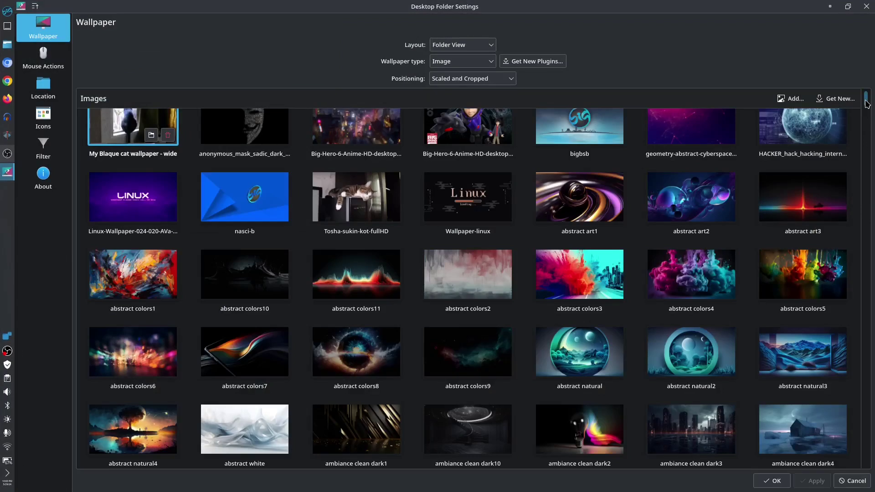
scroll(869, 103, up, 1)
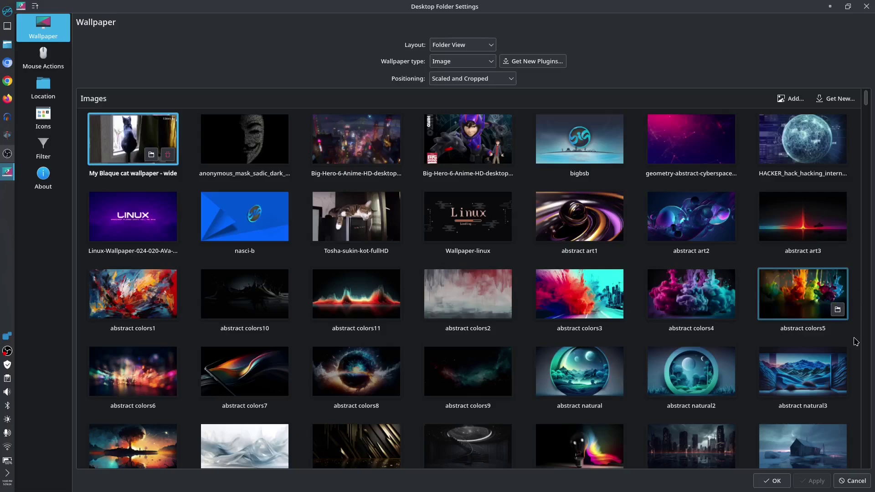
scroll(861, 218, down, 10)
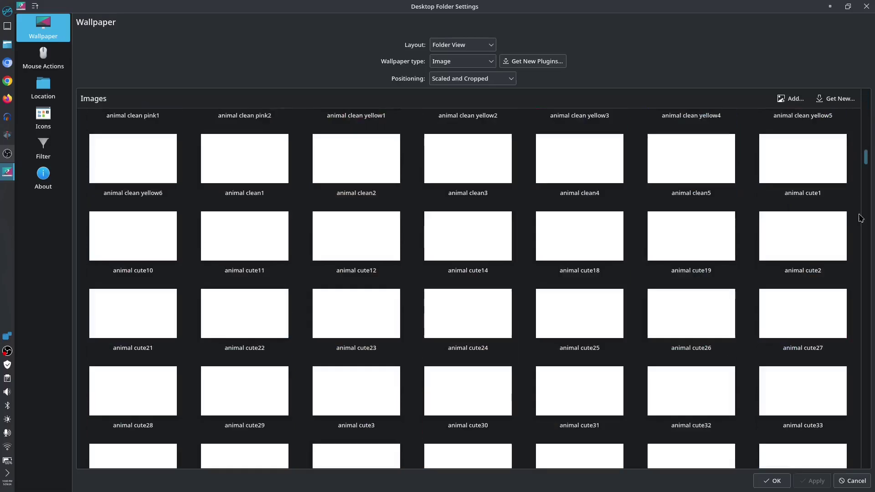
click(866, 332)
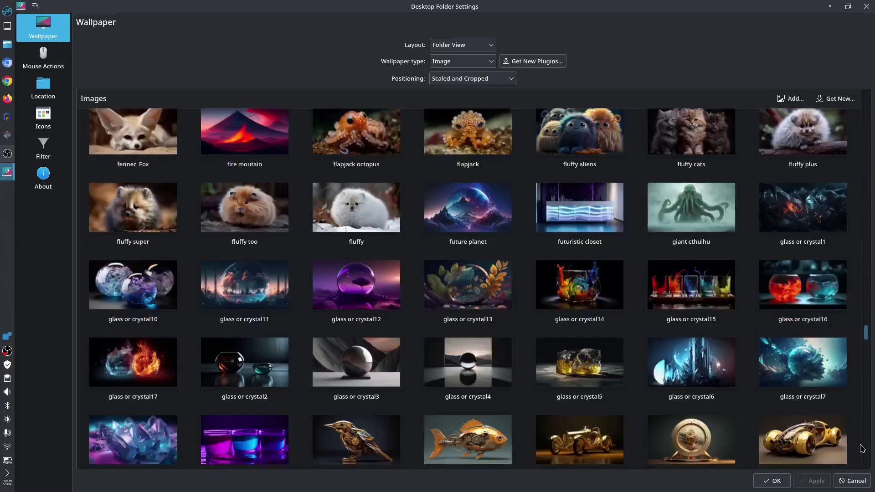
click(864, 450)
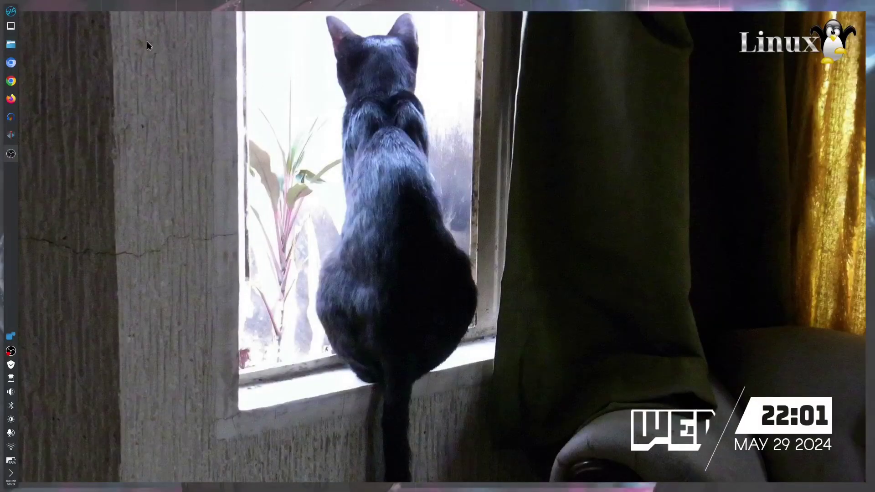
Examine the launcher's application categories from Chrome Apps through Development, Games, Graphics, Internet and Multimedia to Office and close the launcher
click(11, 11)
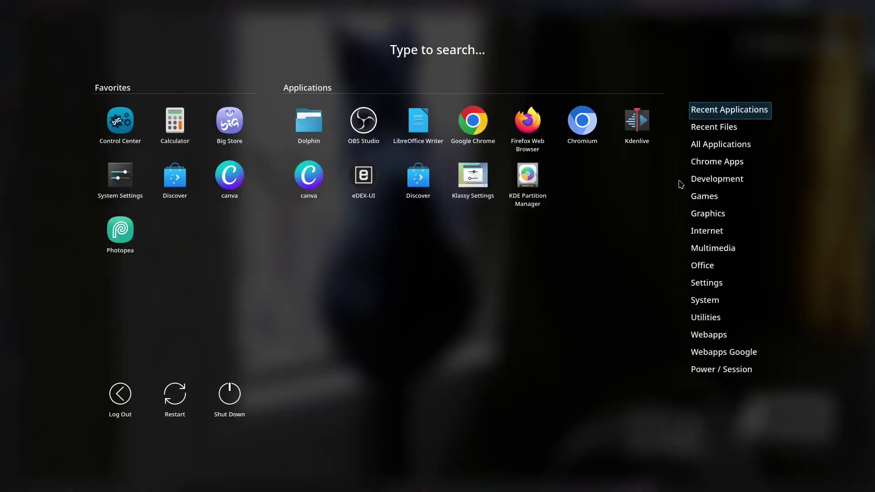
mouse_move(729, 151)
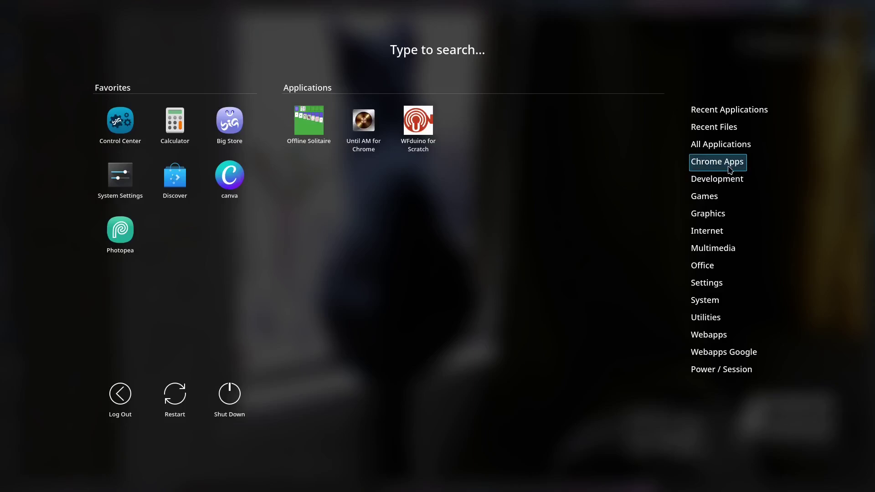
mouse_move(729, 181)
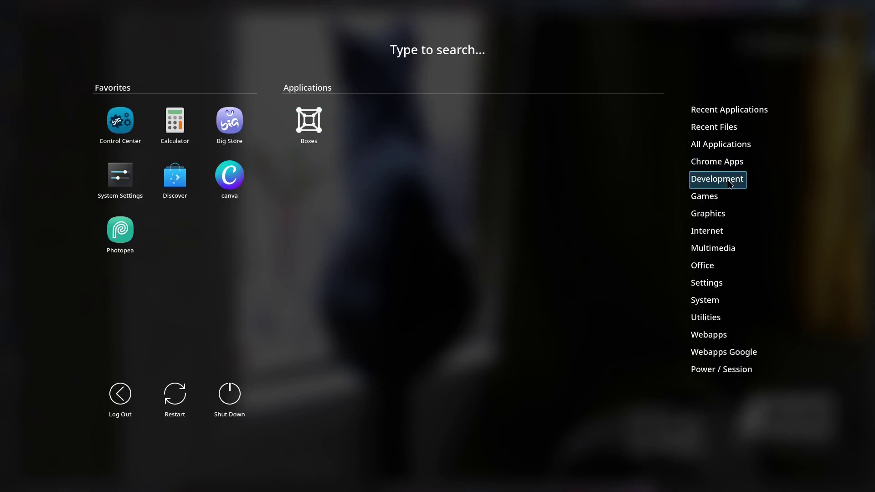
mouse_move(712, 197)
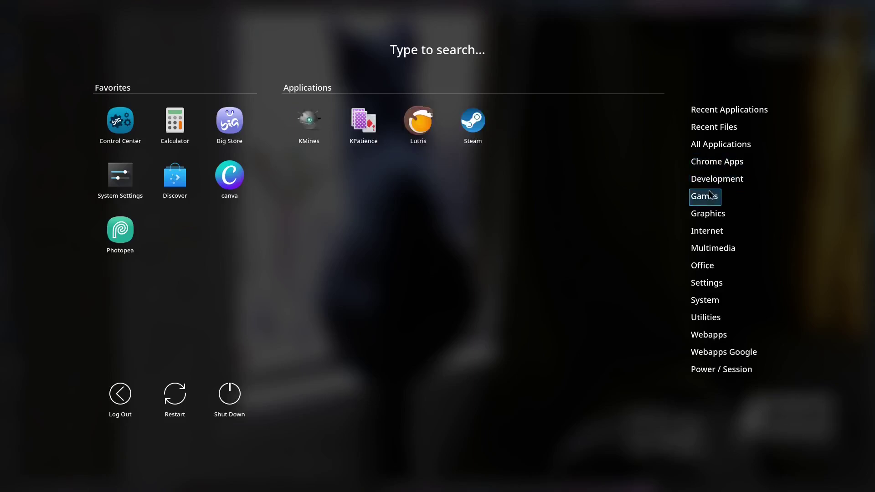
mouse_move(712, 218)
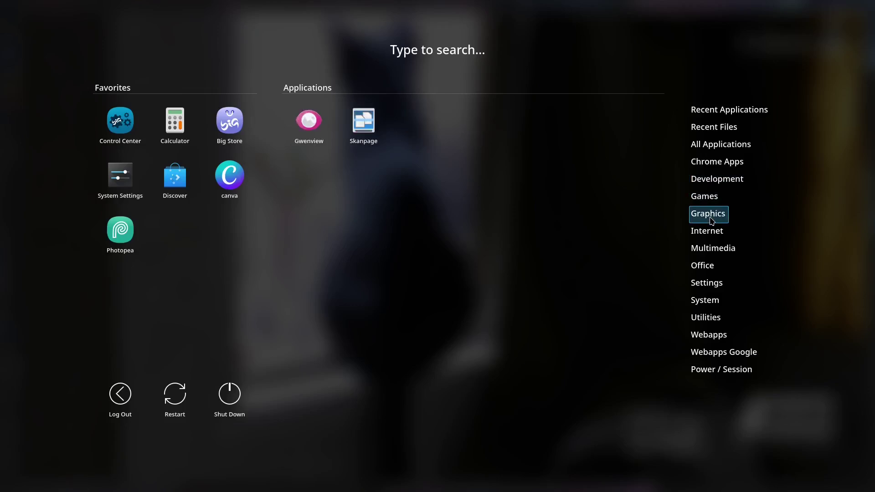
mouse_move(709, 235)
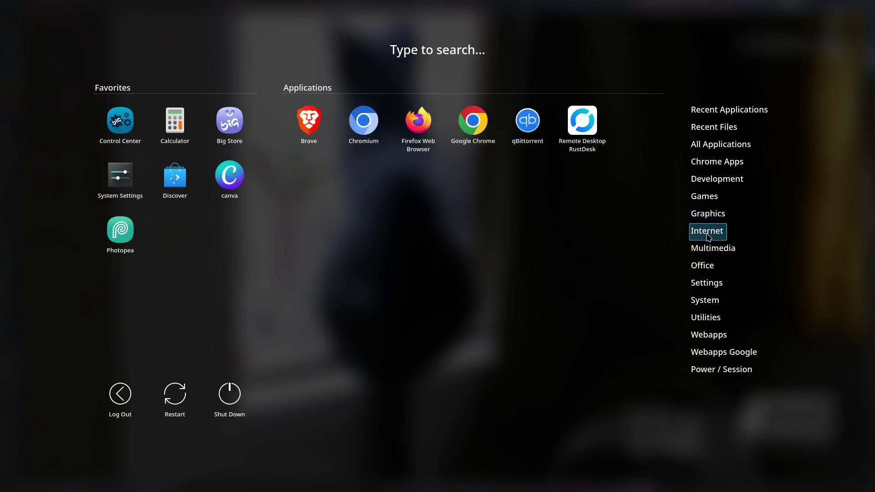
mouse_move(709, 254)
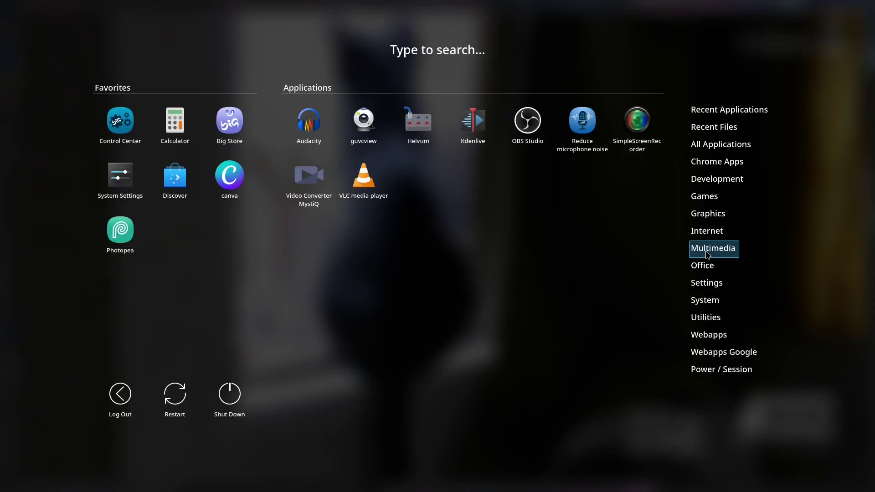
mouse_move(699, 276)
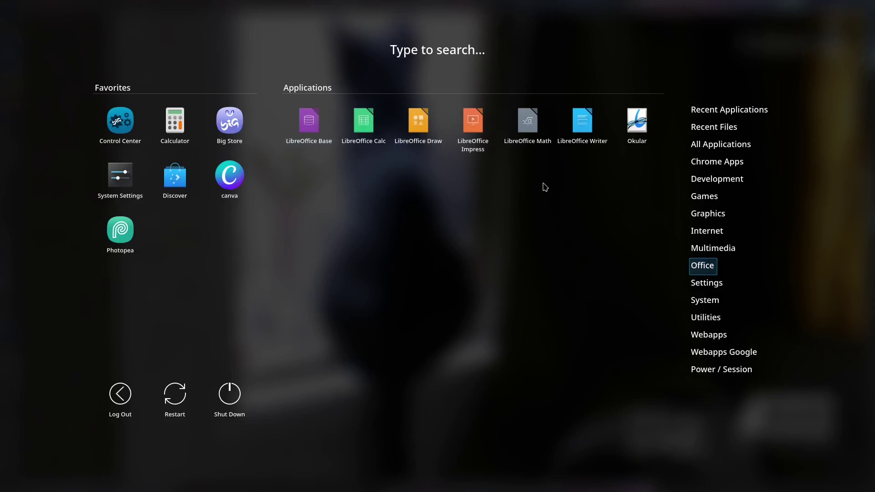
click(444, 288)
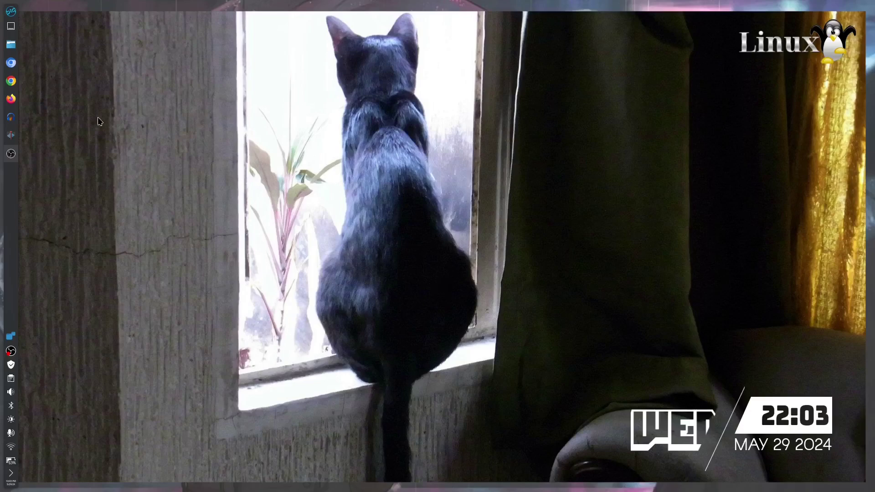
Search the launcher for "app" and open Discover
click(11, 11)
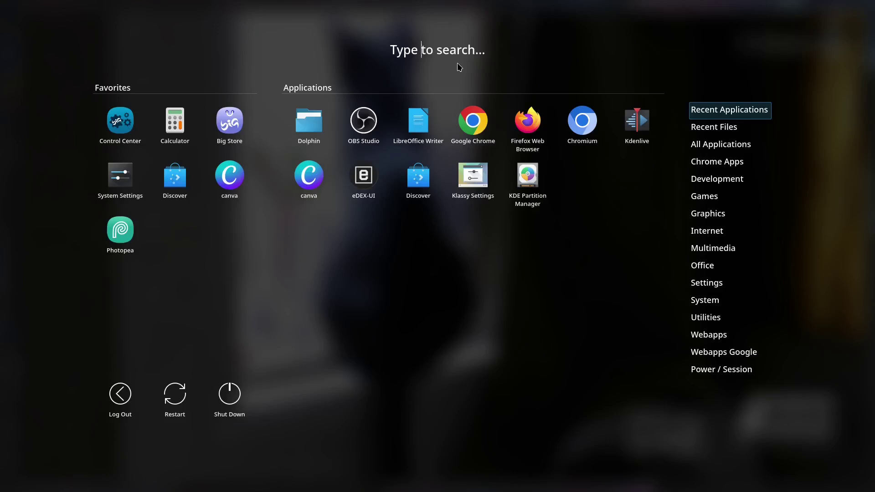
text(app)
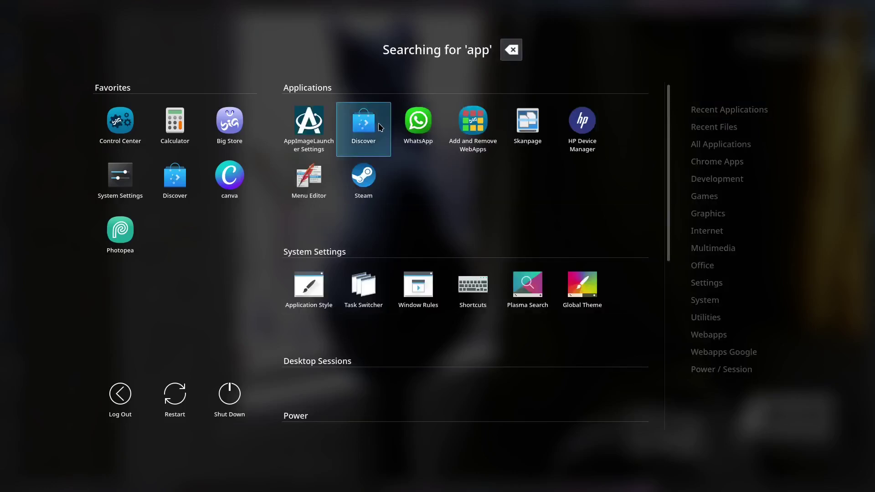
click(380, 127)
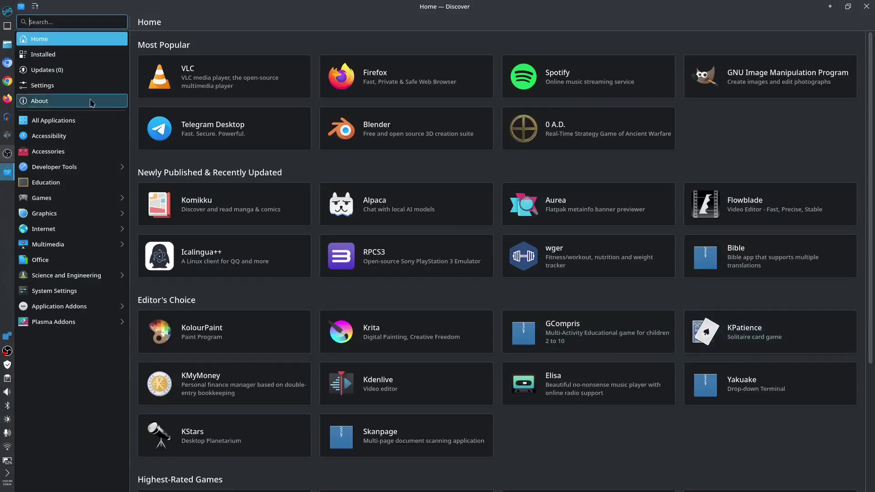
View the launcher's Multimedia applications and close the launcher
click(8, 15)
click(711, 249)
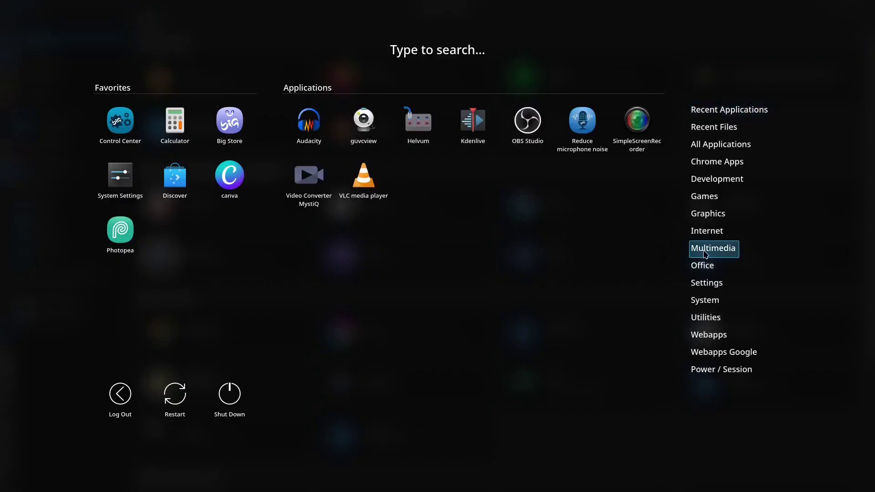
click(412, 263)
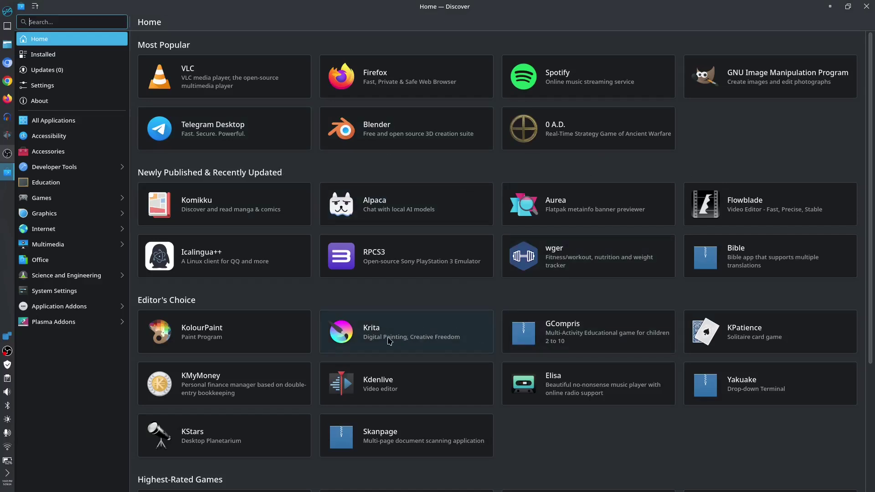
Install Krita and Spotify from Flathub through their pages in Discover
click(410, 340)
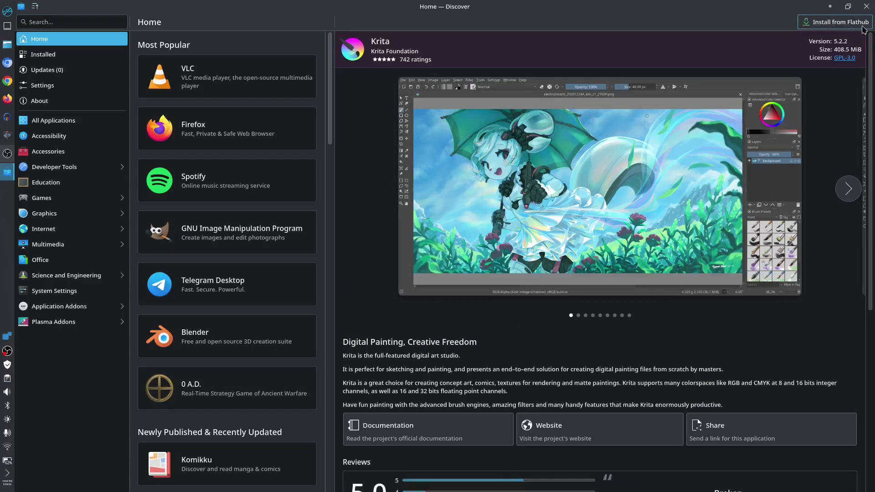
click(848, 31)
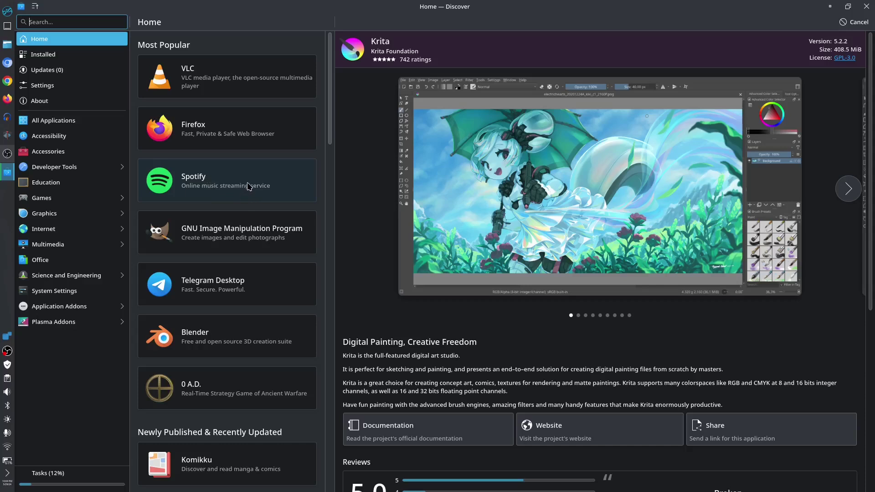
click(263, 177)
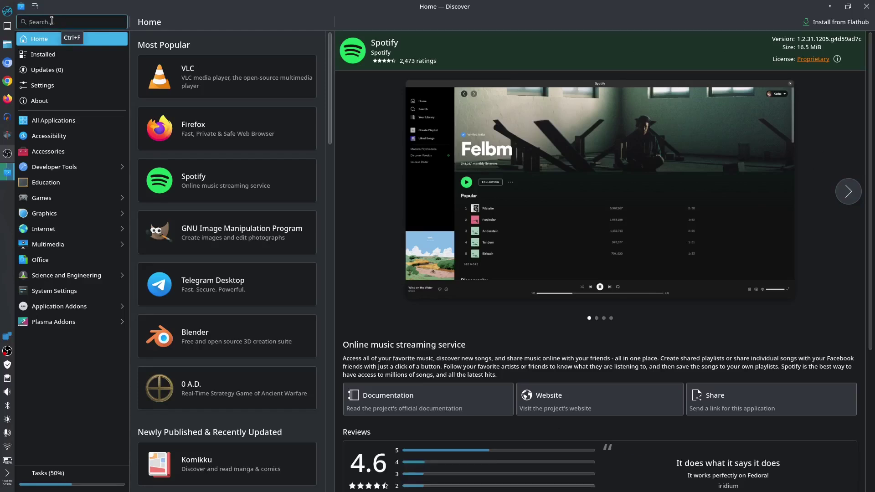
click(52, 21)
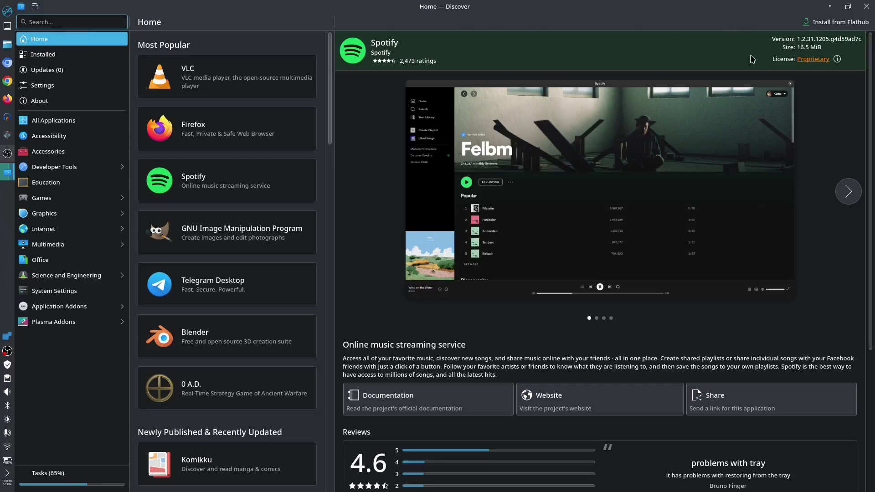
click(841, 23)
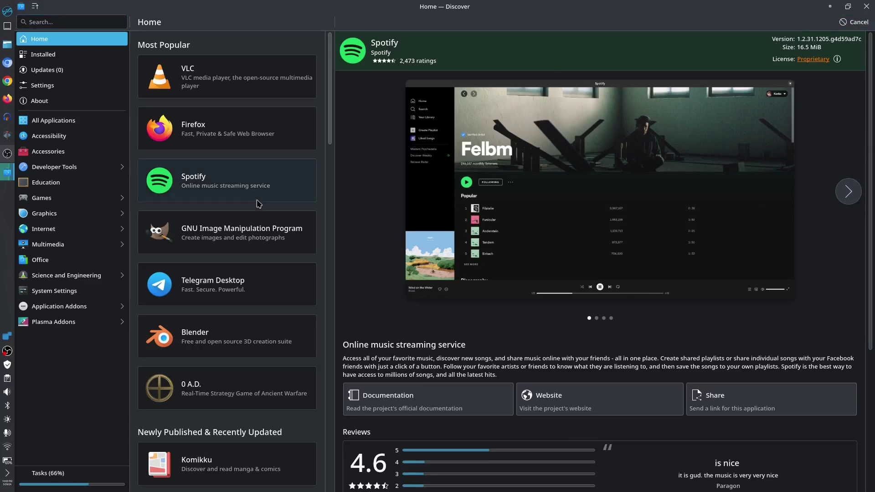
Search Discover for "google", install Google Earth Pro and return to the Home page
scroll(258, 204, down, 2)
scroll(258, 204, down, 12)
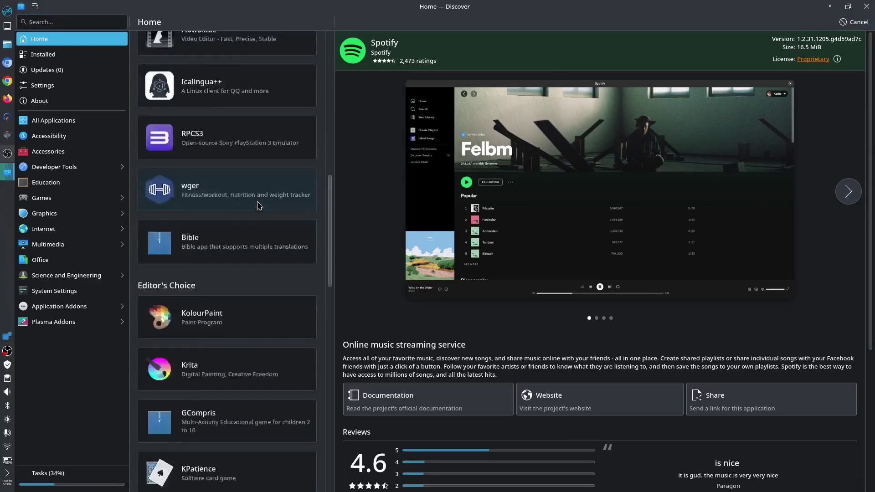
scroll(258, 203, down, 12)
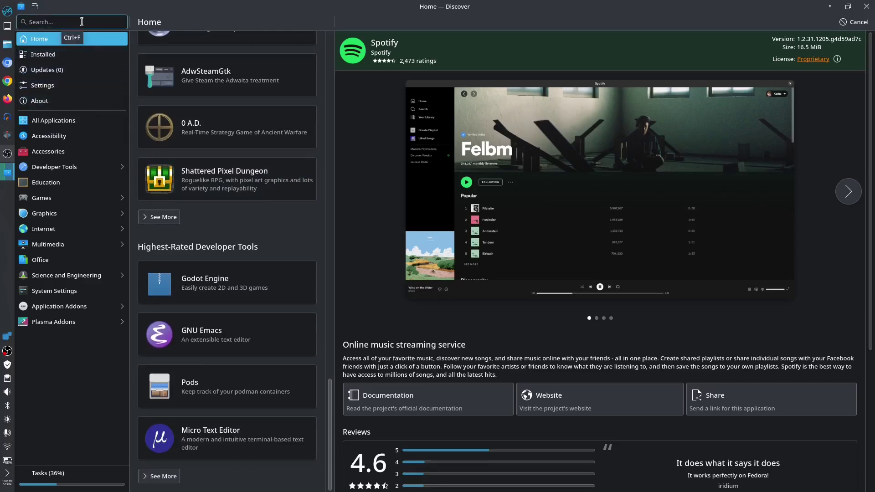
text(google)
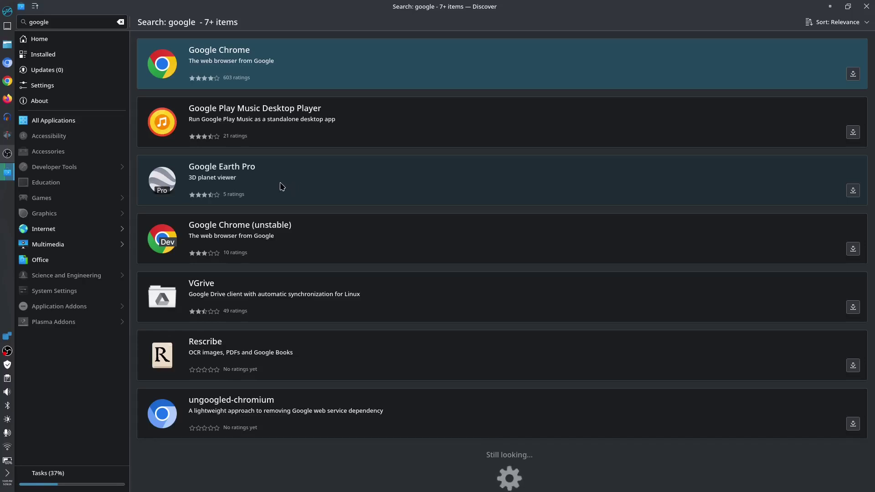
click(280, 183)
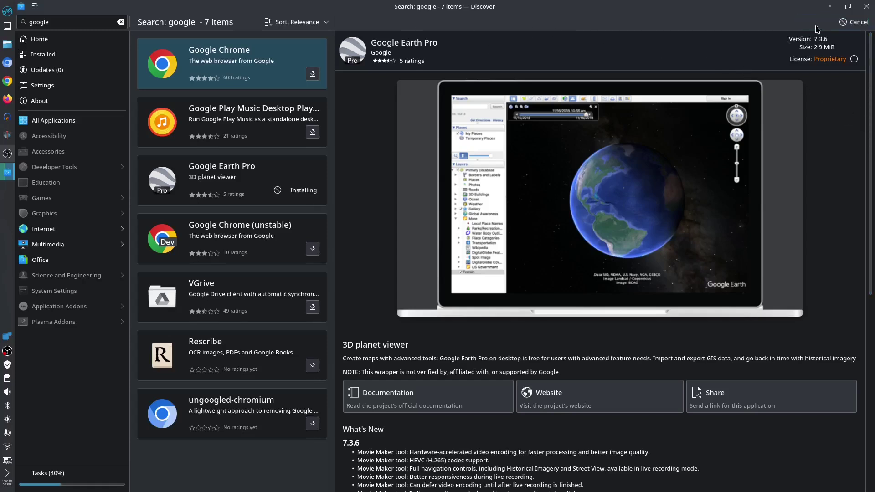
key(alt+Left)
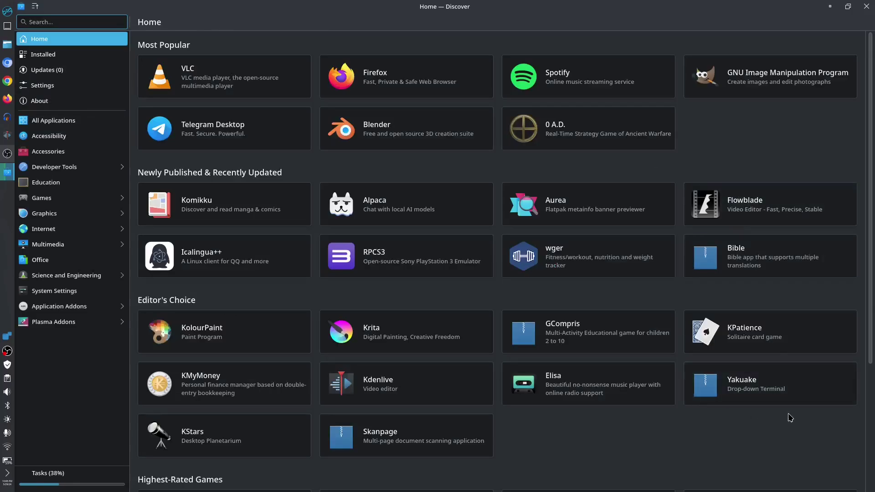
Browse All Applications in Discover and examine Blender's description, reviews and permissions
scroll(789, 416, down, 10)
click(53, 120)
scroll(339, 296, down, 5)
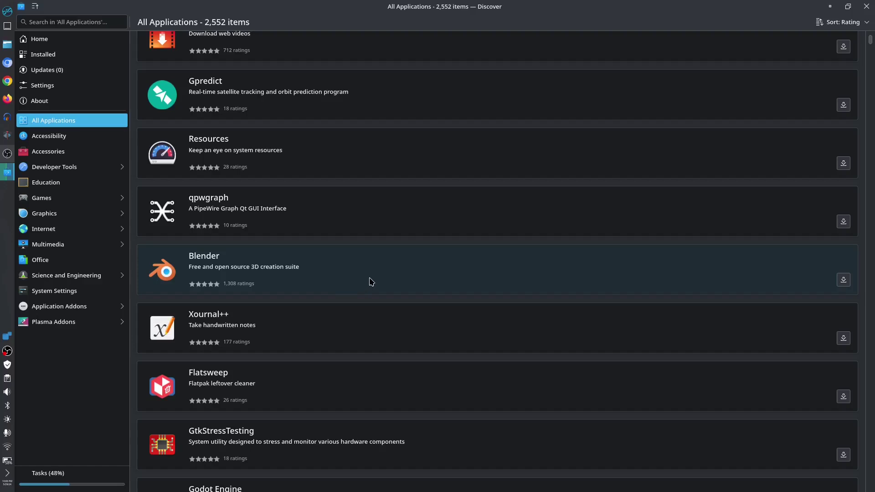
click(200, 264)
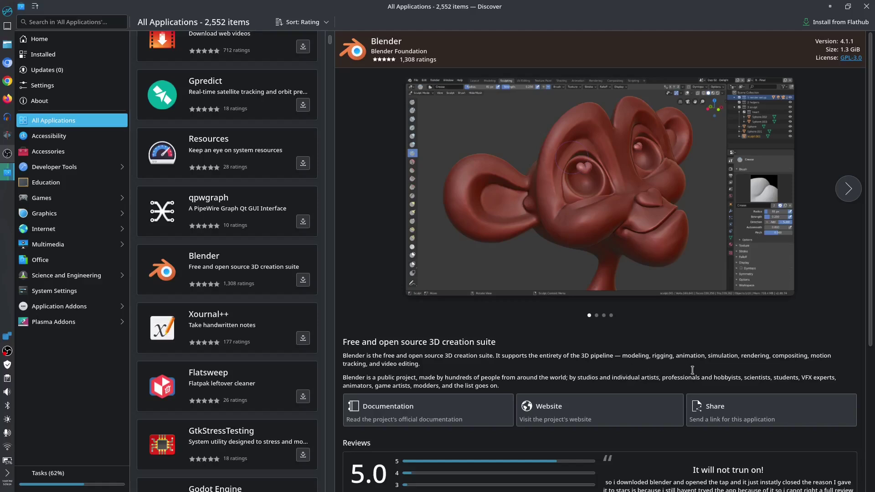
scroll(740, 366, down, 4)
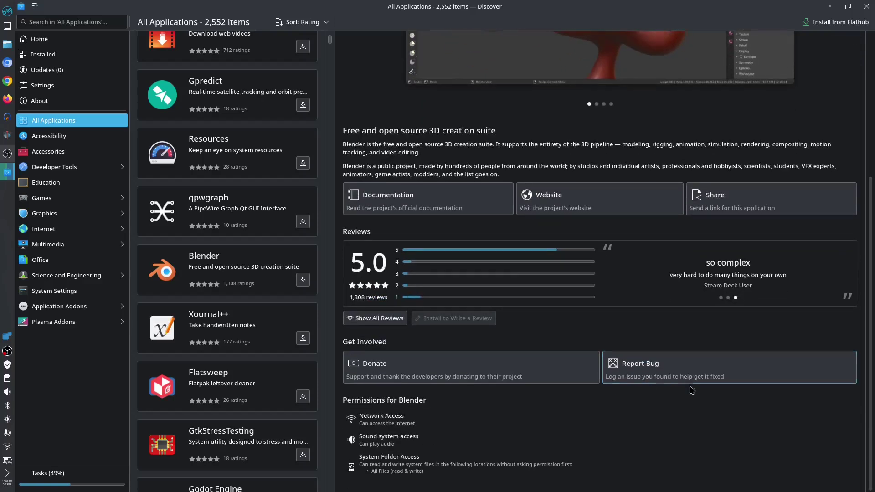
scroll(597, 445, up, 5)
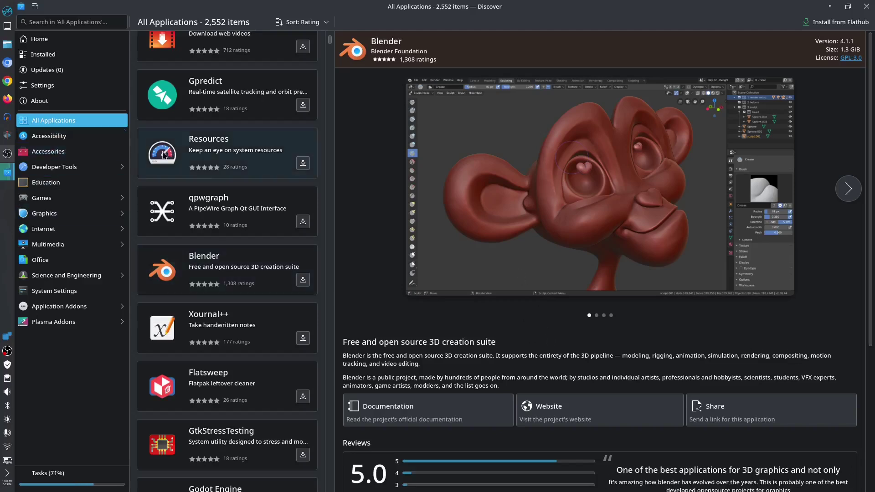
Find Stellarium among all applications, install it from Flathub and browse further down the list
scroll(165, 164, down, 12)
click(168, 196)
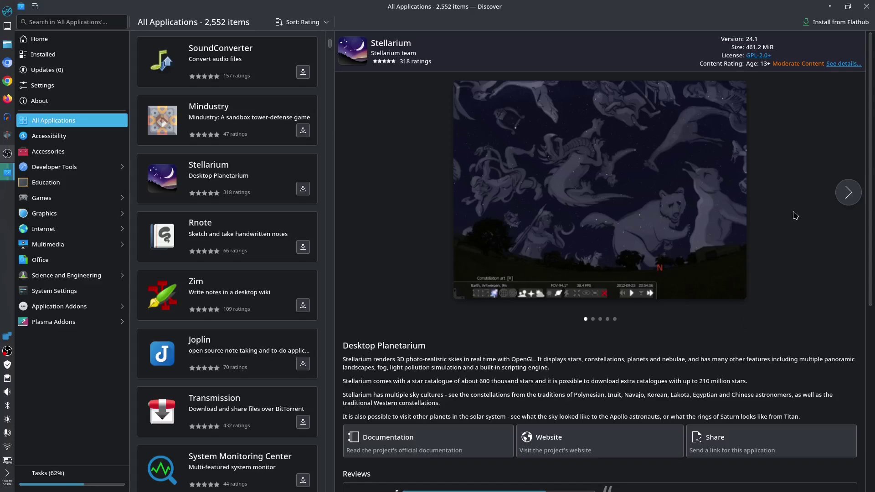
click(833, 25)
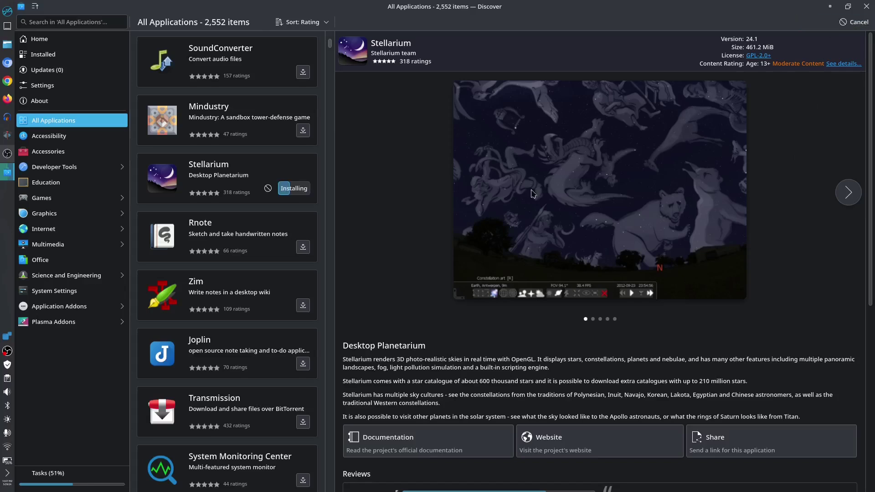
scroll(265, 299, down, 10)
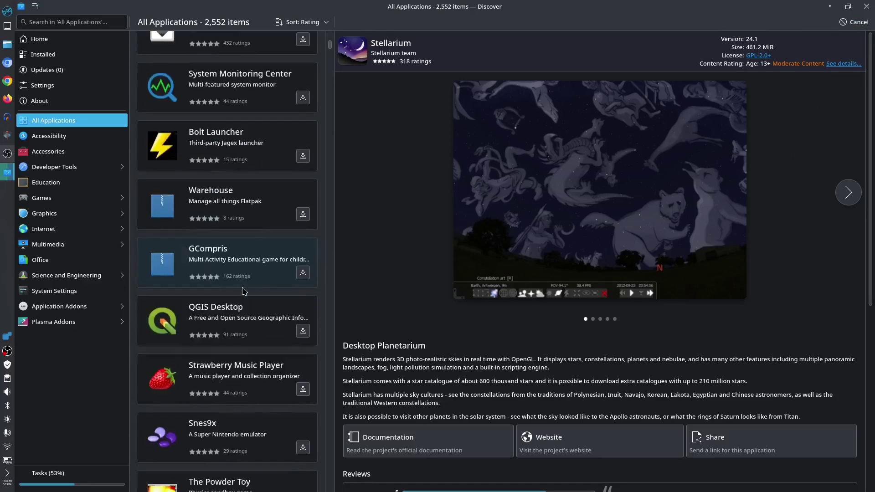
scroll(237, 298, down, 3)
Search the launcher for "app" and reopen Discover
key(super)
text(app)
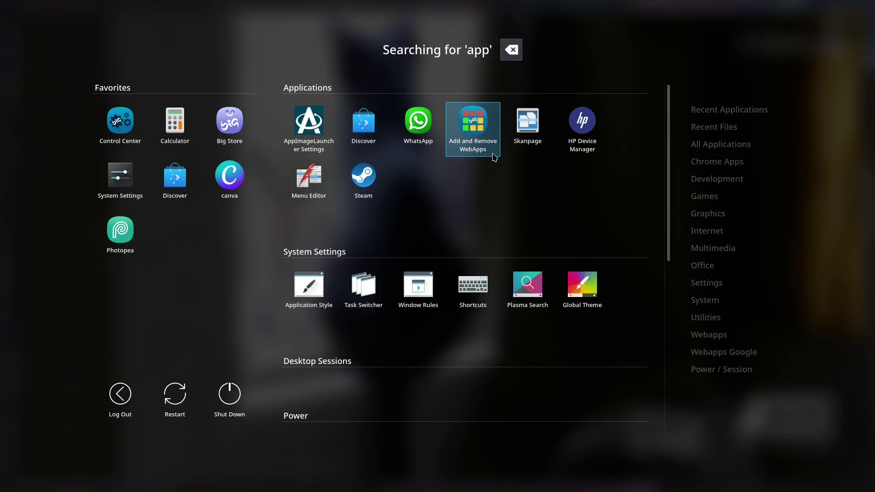
click(537, 444)
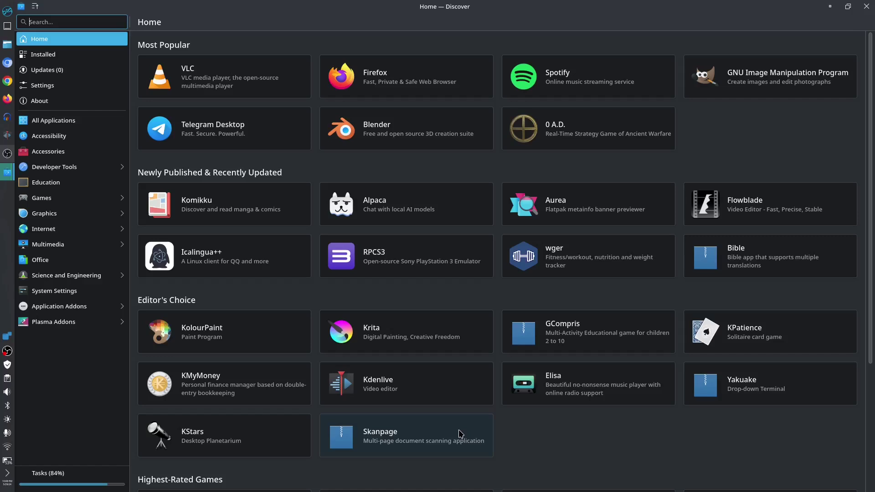
Check the Updates page in Discover and close Discover to return to the desktop
key(super+d)
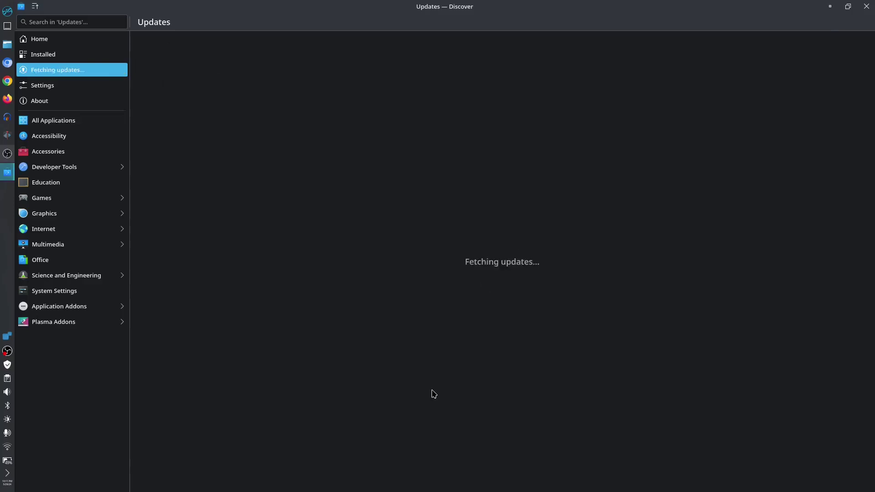
key(ctrl+q)
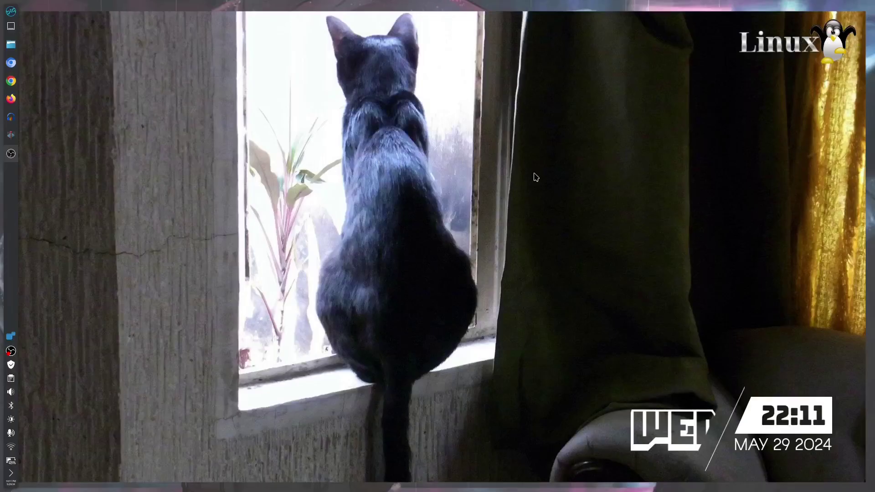